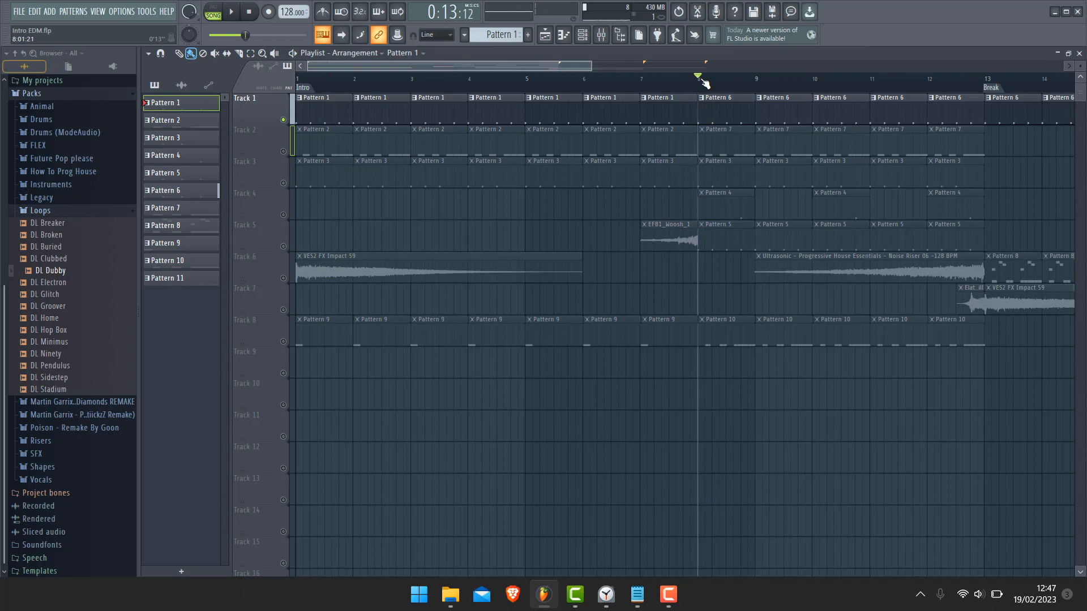
Move the song position through the intro towards the Break marker, and return it to the start of the arrangement
mouse_move(864, 84)
left_mouse_down()
mouse_move(1012, 84)
mouse_move(988, 78)
left_mouse_up()
left_click_drag(541, 97, 513, 93)
key("ctrl+z")
left_click_drag(604, 86, 182, 83)
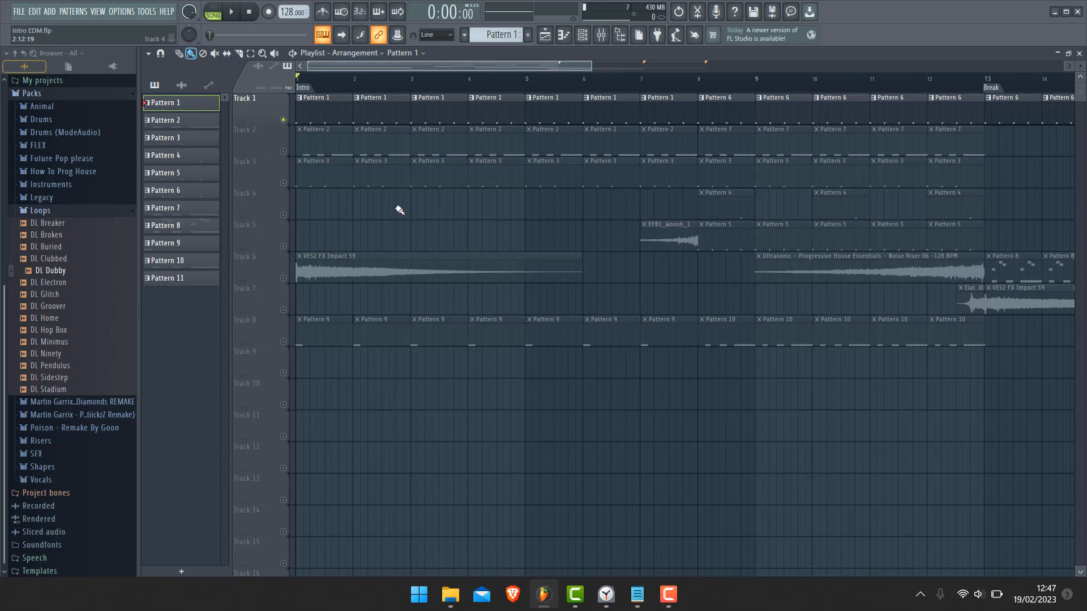
Check the Importer Kick step pattern in the channel rack and play the soloed Track 1 from just before bar 9
key("F6")
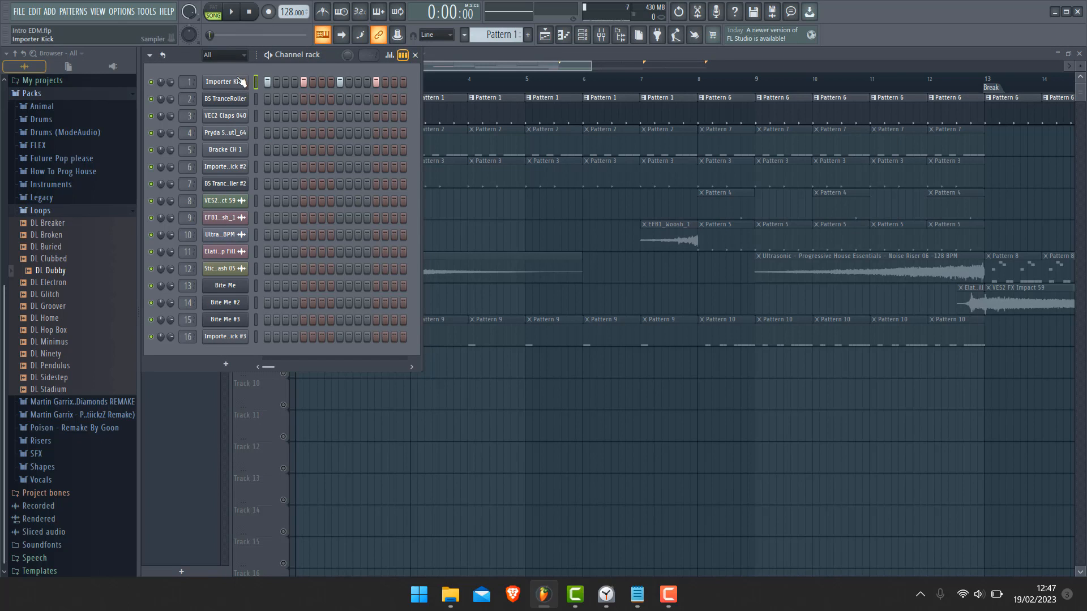
key("s")
key("s")
left_click(753, 91)
key("space")
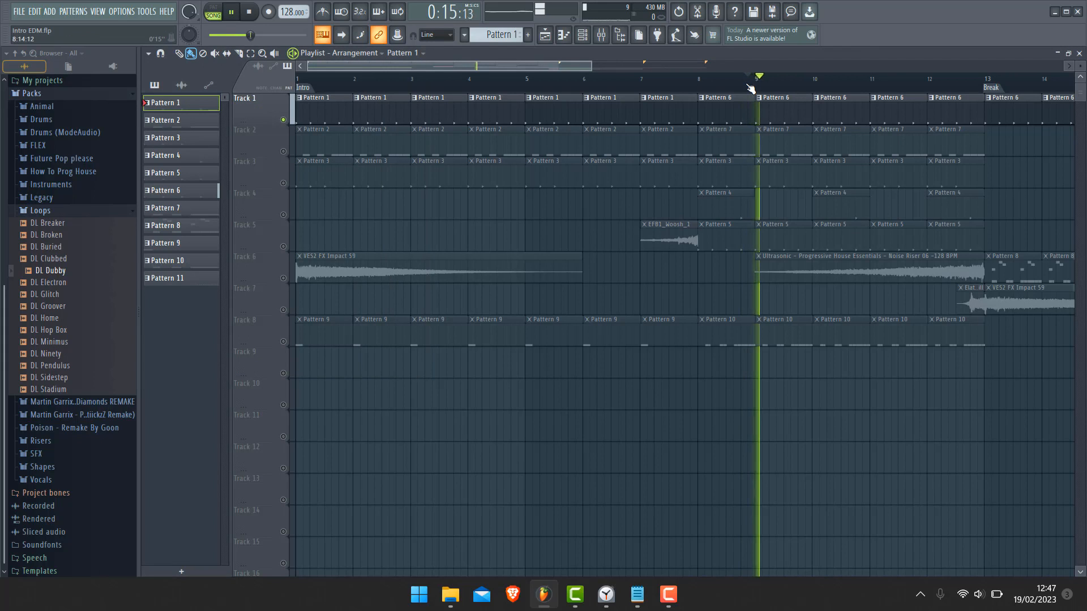
key("space")
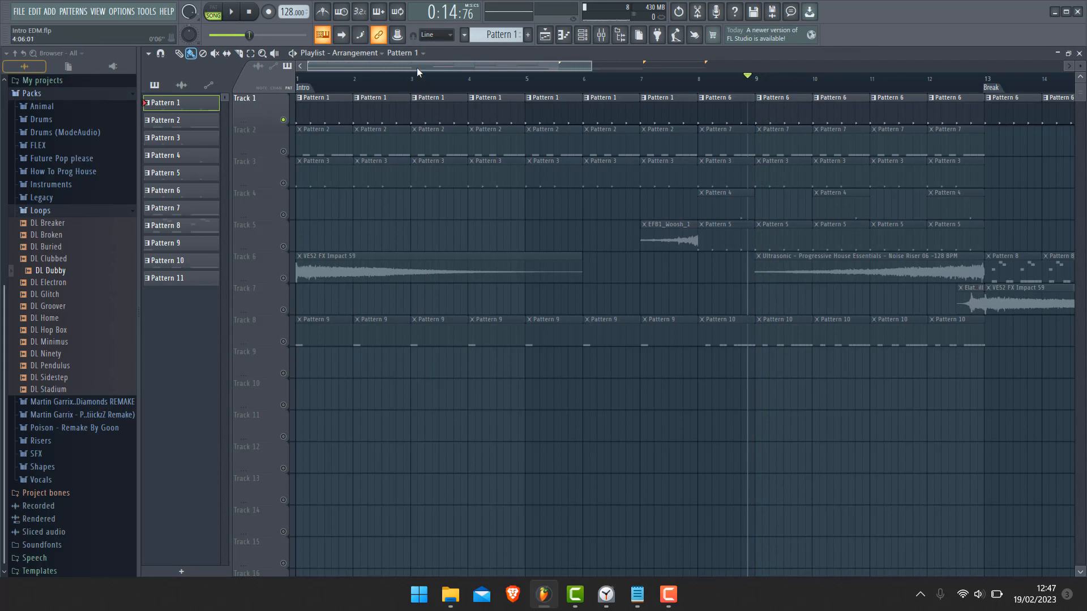
Place the song position late in bar 7 and inspect the Fruity parametric EQ 2 on mixer Insert 2
left_click_drag(325, 81, 684, 72)
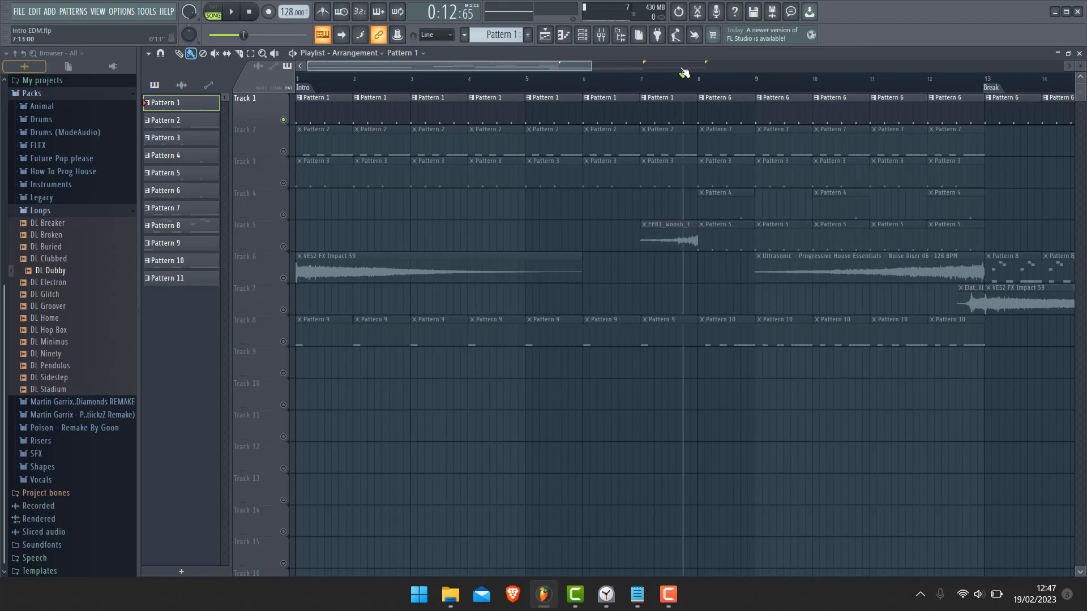
key("F9")
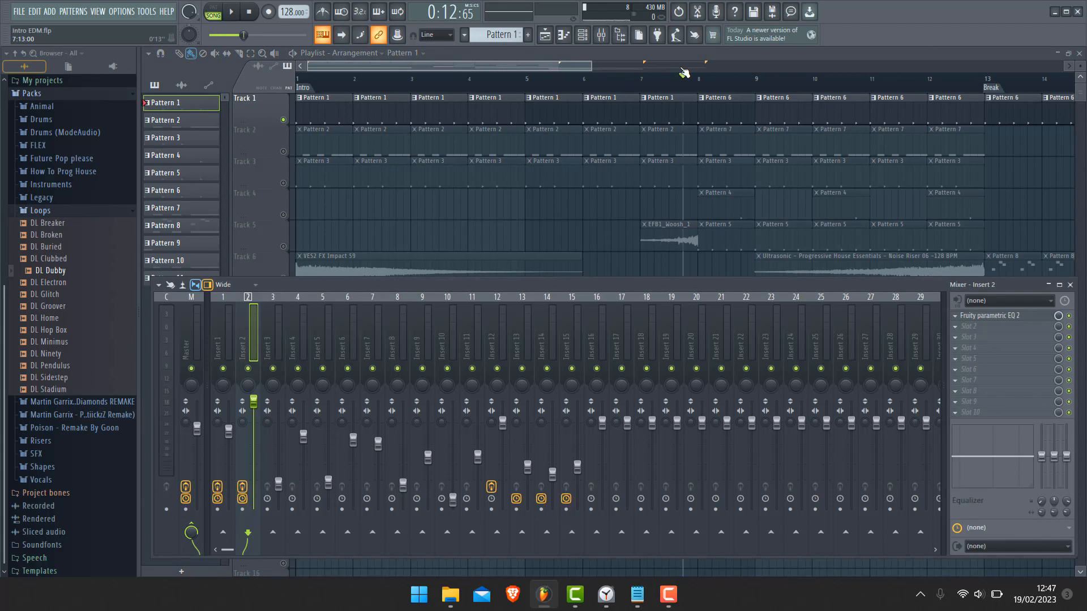
left_click(994, 316)
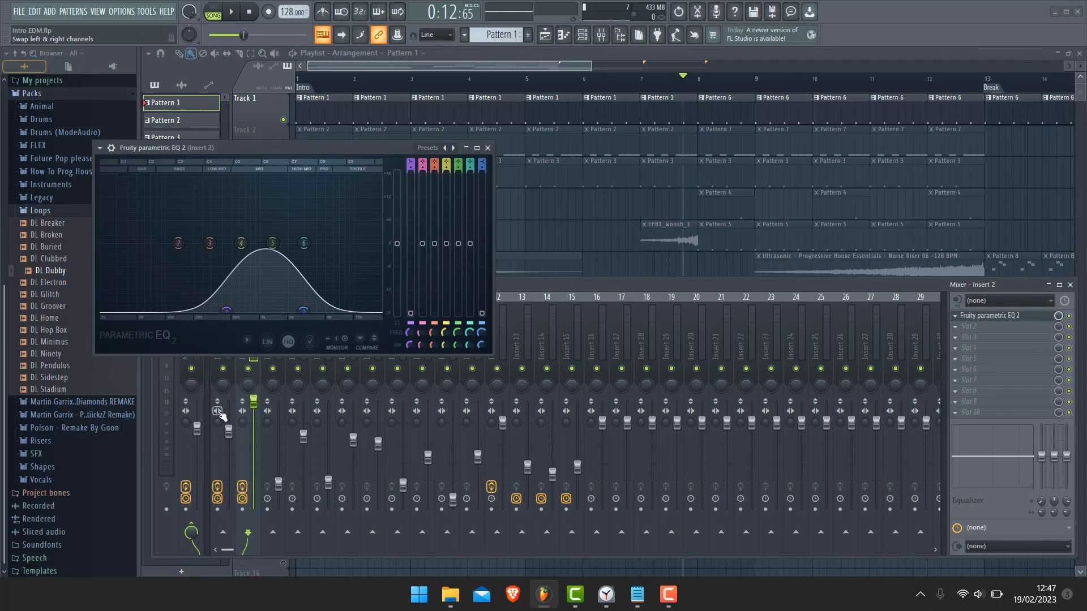
left_click(248, 453)
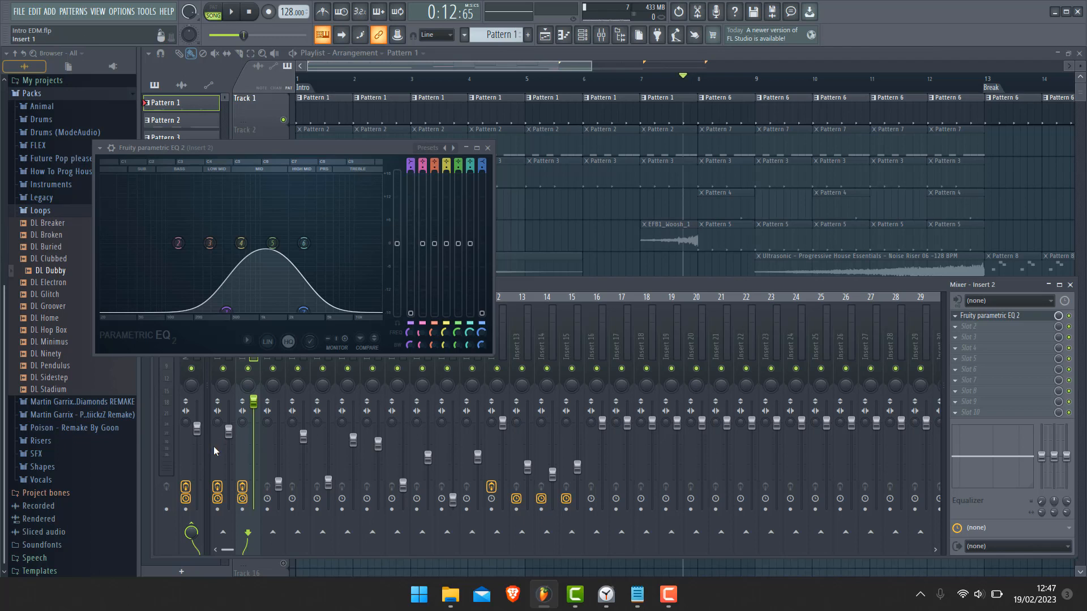
left_click(487, 148)
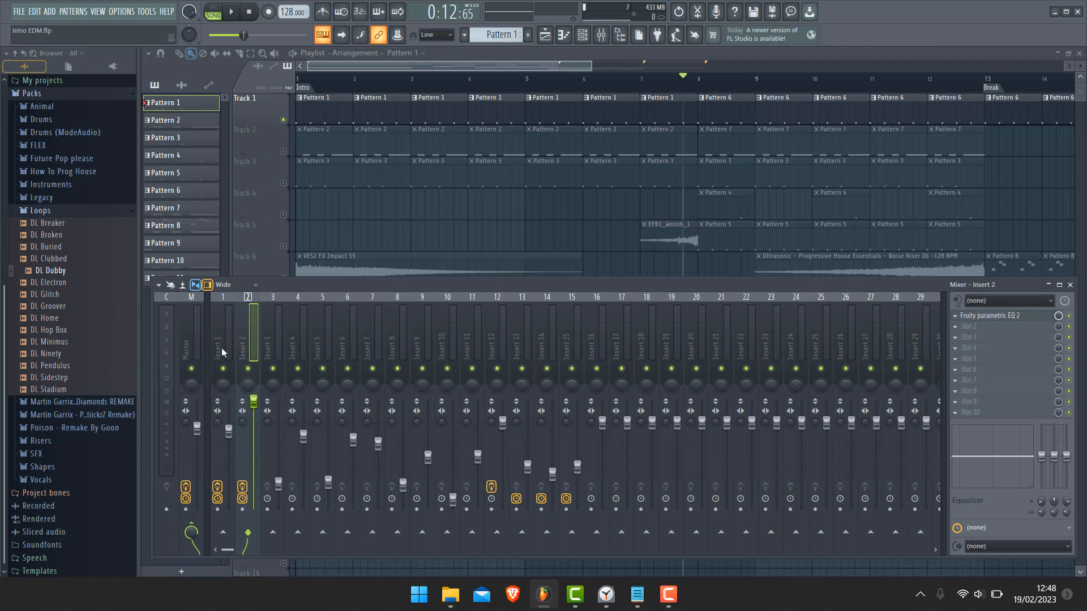
Examine the Fruity parametric EQ 2 curve on mixer Insert 1 while playing Track 1 from bar 7 and bar 4
left_click(228, 334)
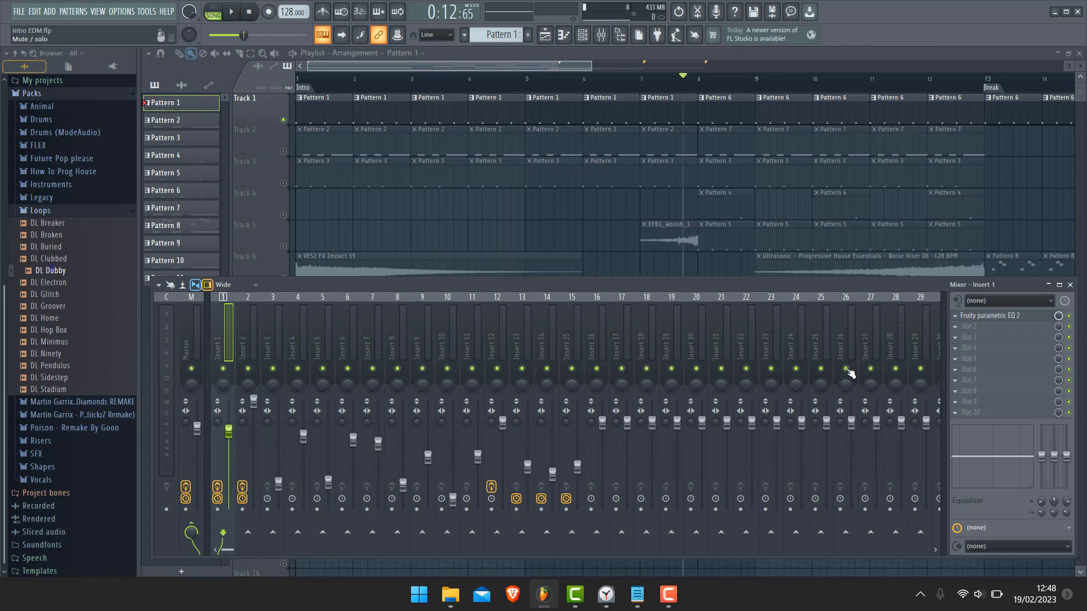
left_click(1008, 315)
key("space")
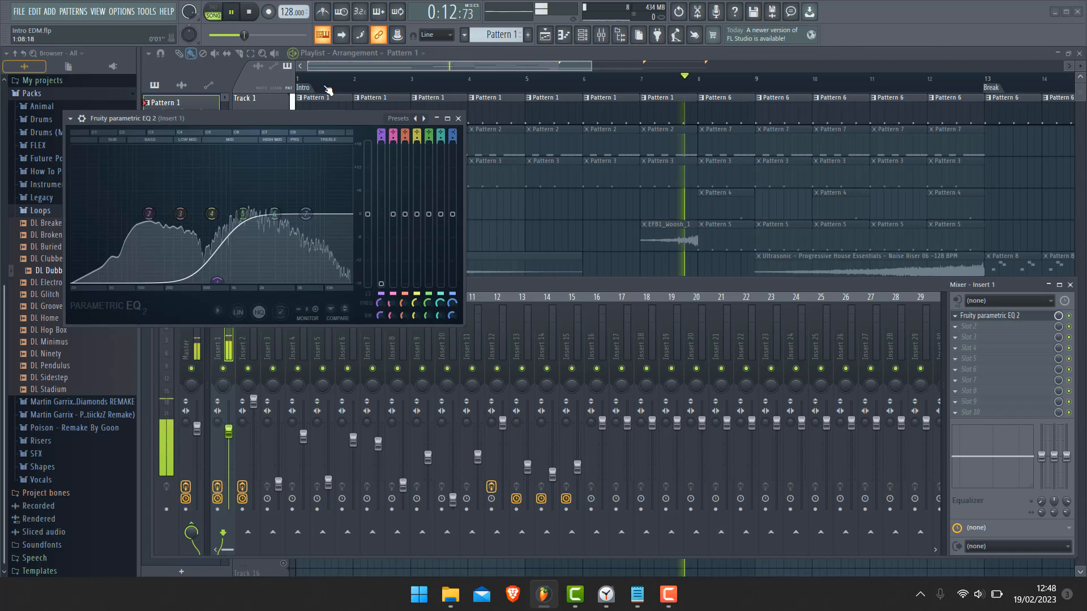
key("space")
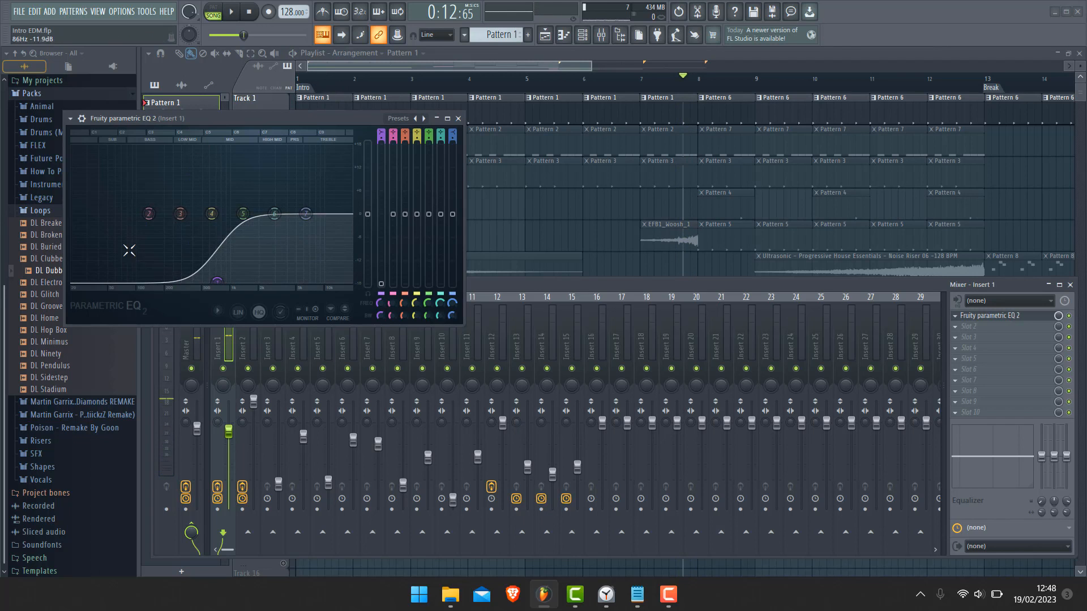
key("z")
left_click(478, 85)
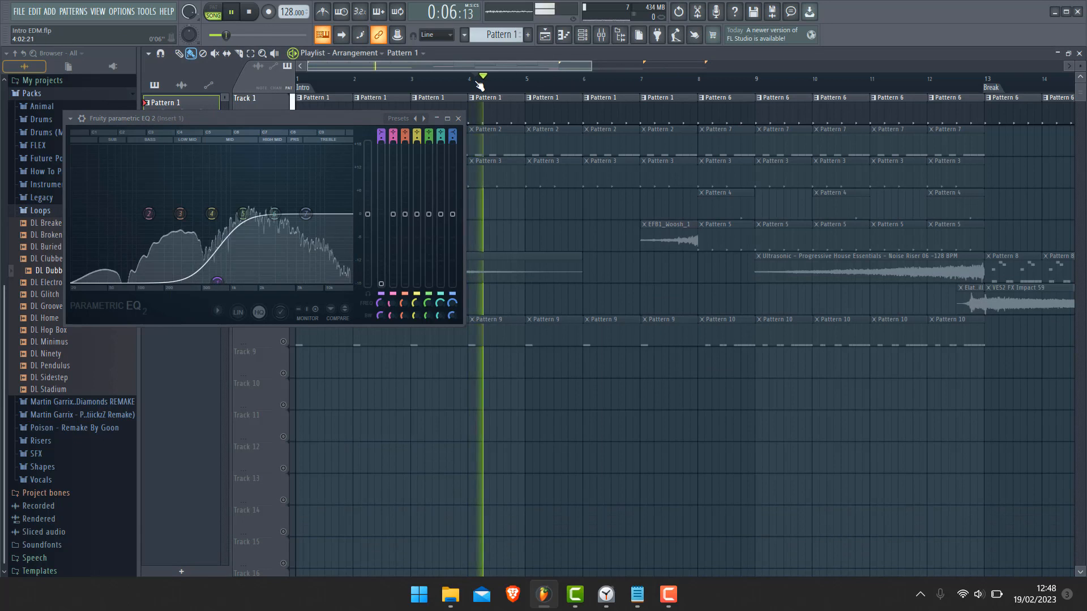
left_click(478, 85)
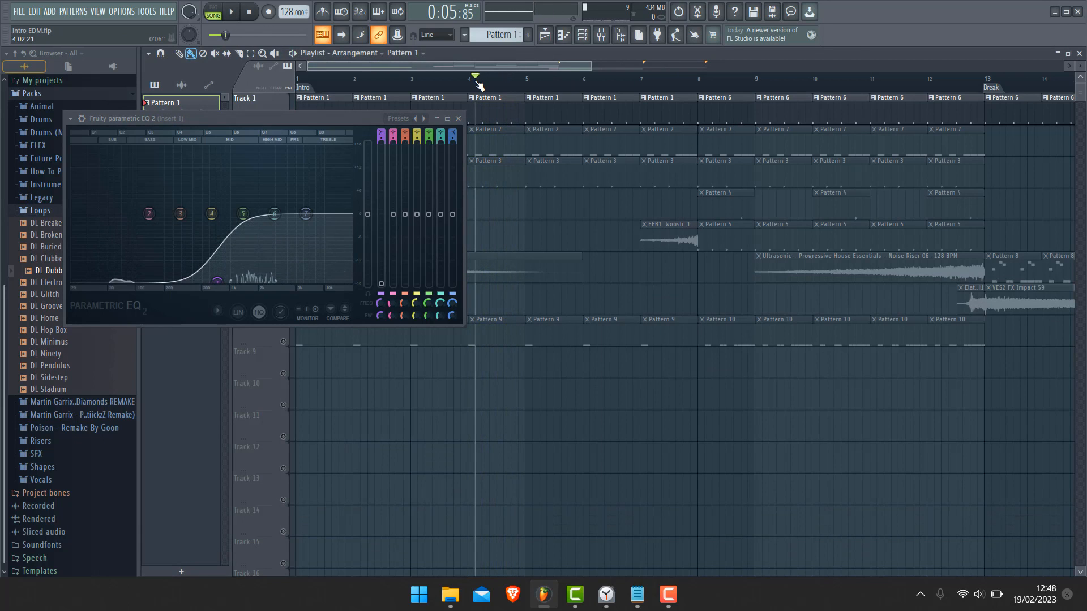
Play Track 1 from bar 8 with the mixer open and check Insert 6 for level and effects
key("F6")
key("F6")
left_click(700, 86)
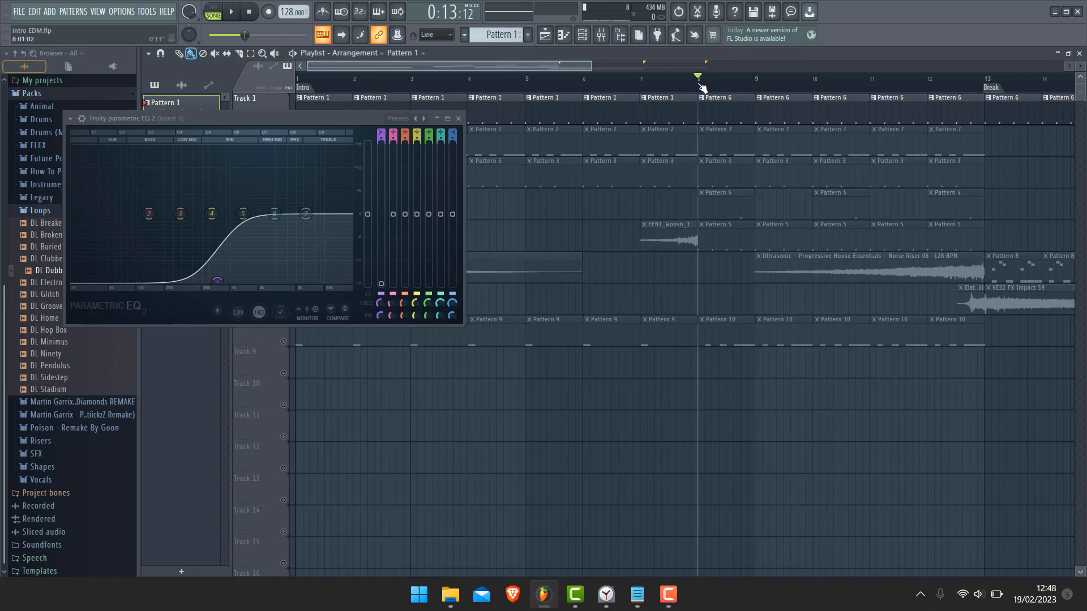
key("F9")
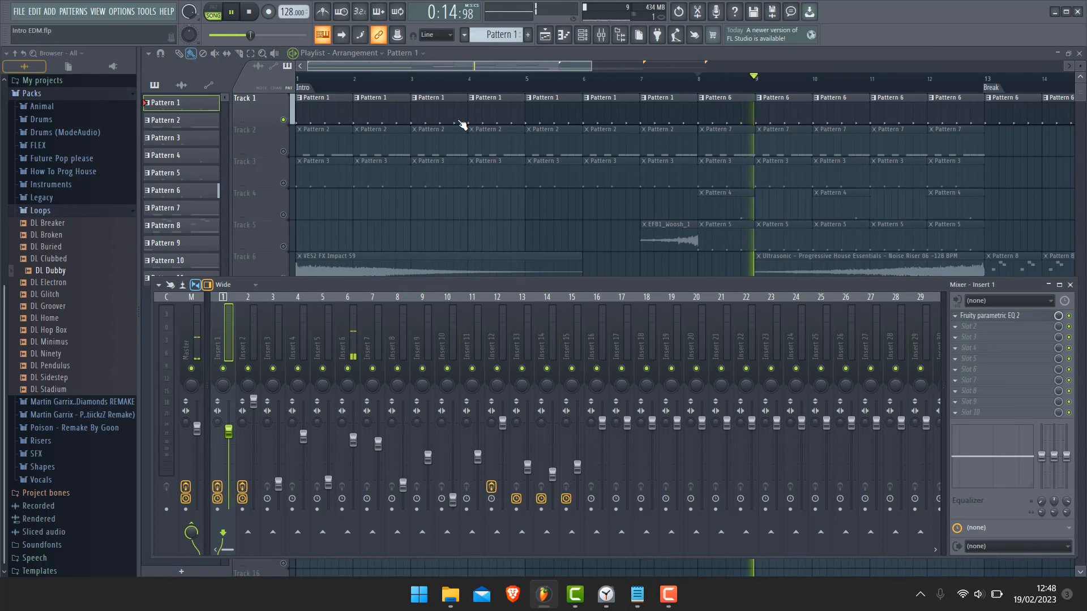
key("space")
left_click(348, 304)
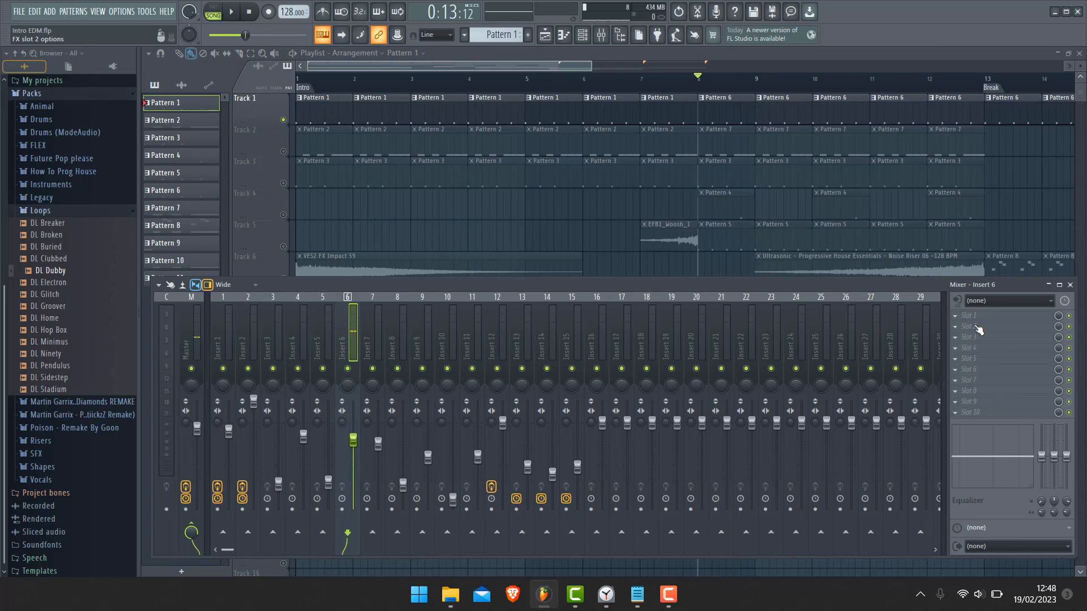
key("space")
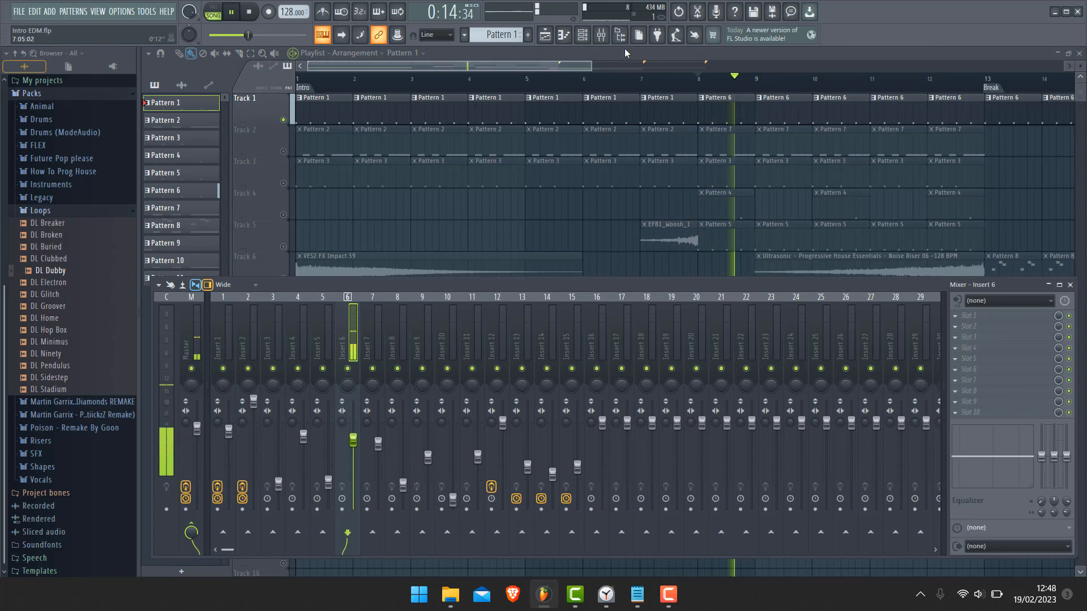
key("space")
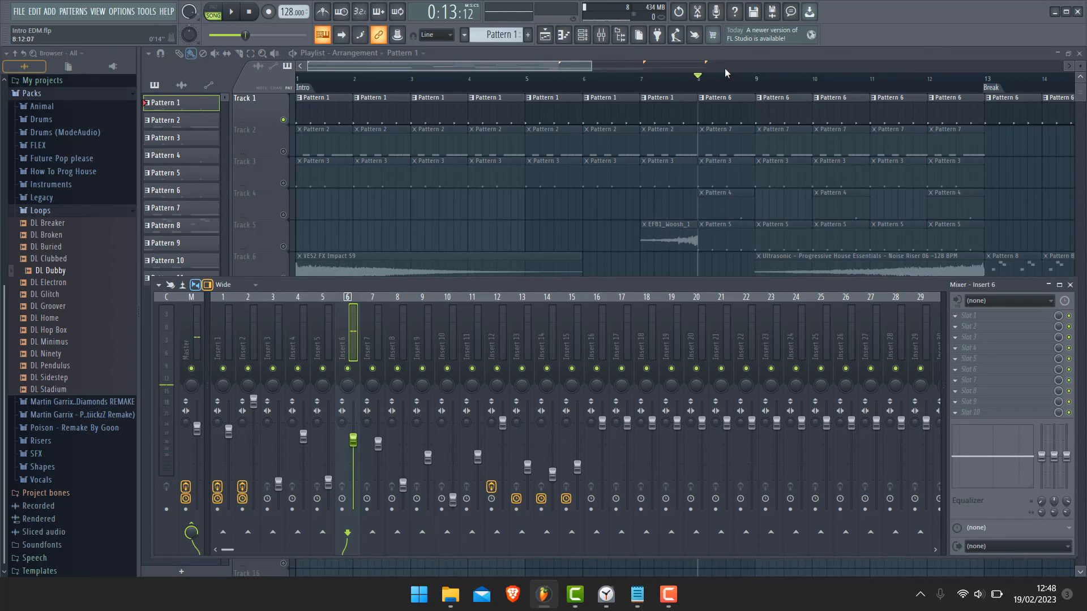
Select the Pattern 6 clip in bar 12 on Track 1 and view its Importer Kick #2 notes in the piano roll
left_click_drag(728, 78, 957, 96)
left_click(939, 118)
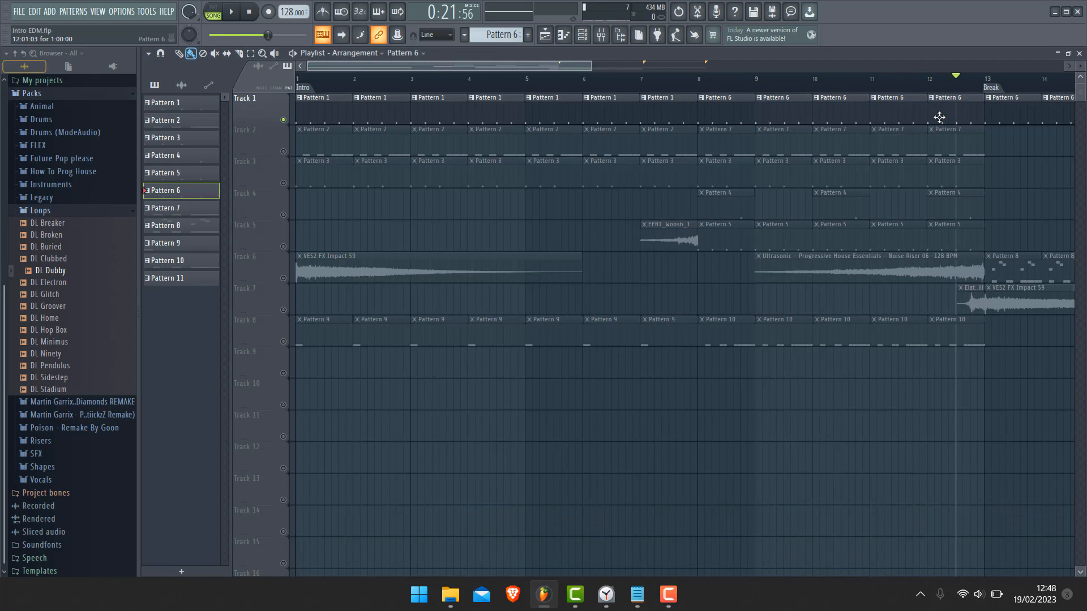
double_click(190, 191)
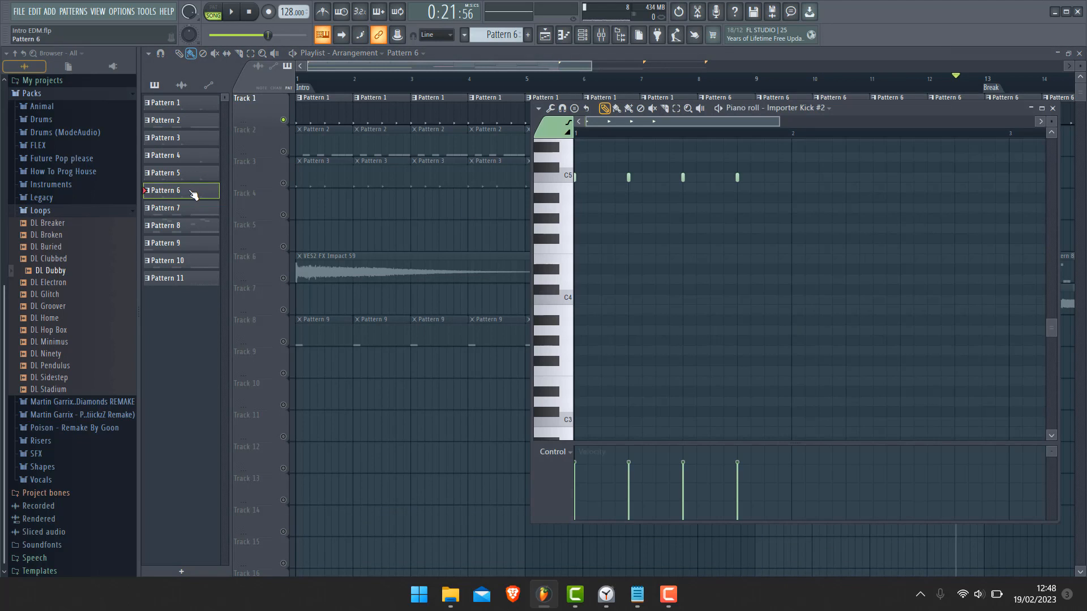
key("F6")
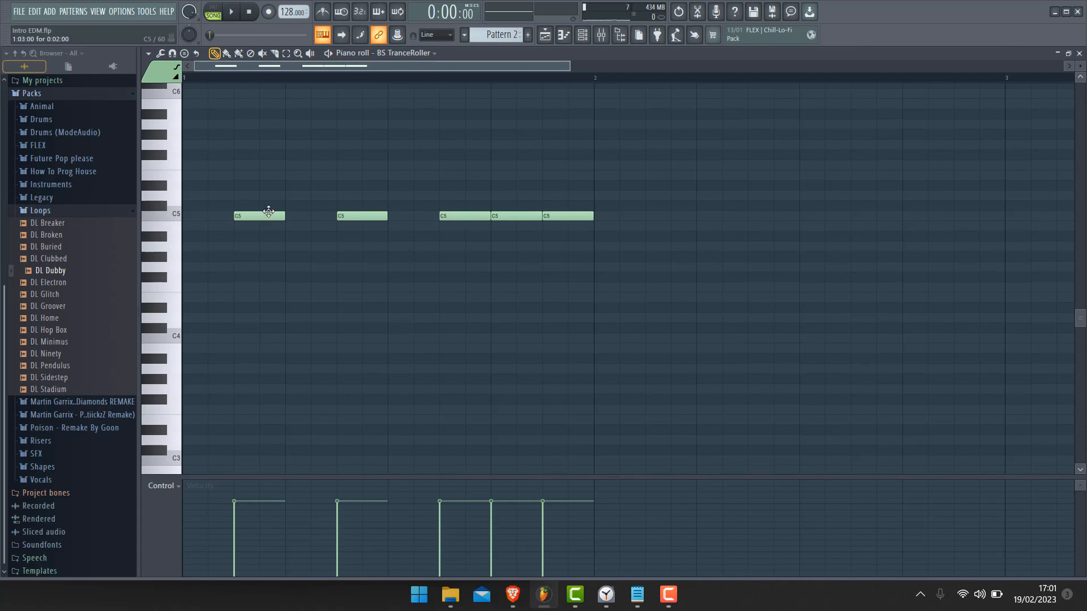
Leave the piano roll and examine the Sylenth1 settings of the BS TranceRoller channel
left_click(1079, 53)
key("F6")
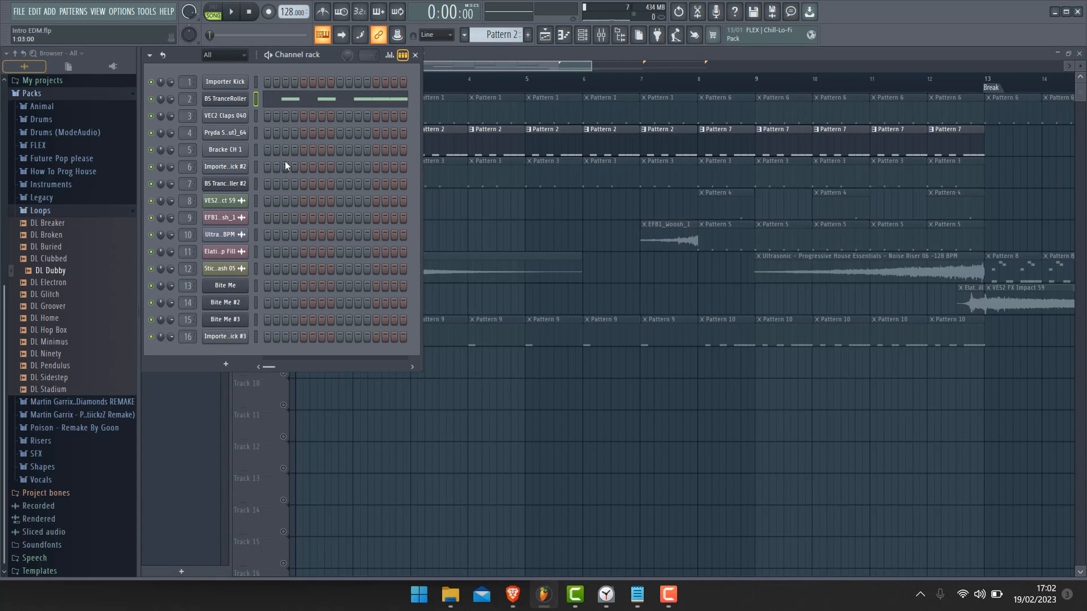
left_click(236, 101)
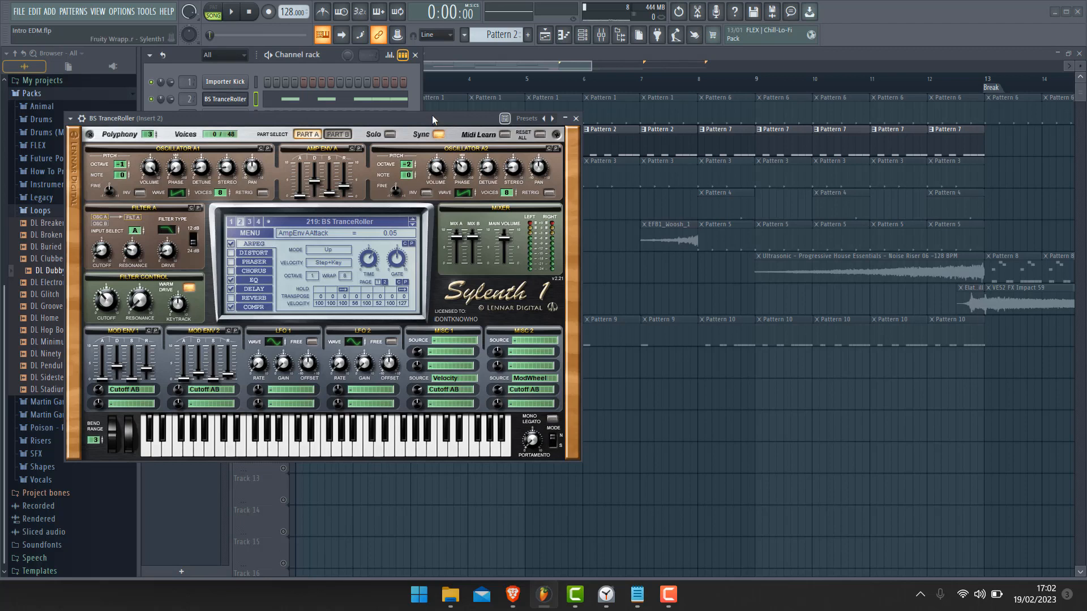
left_click_drag(432, 119, 653, 108)
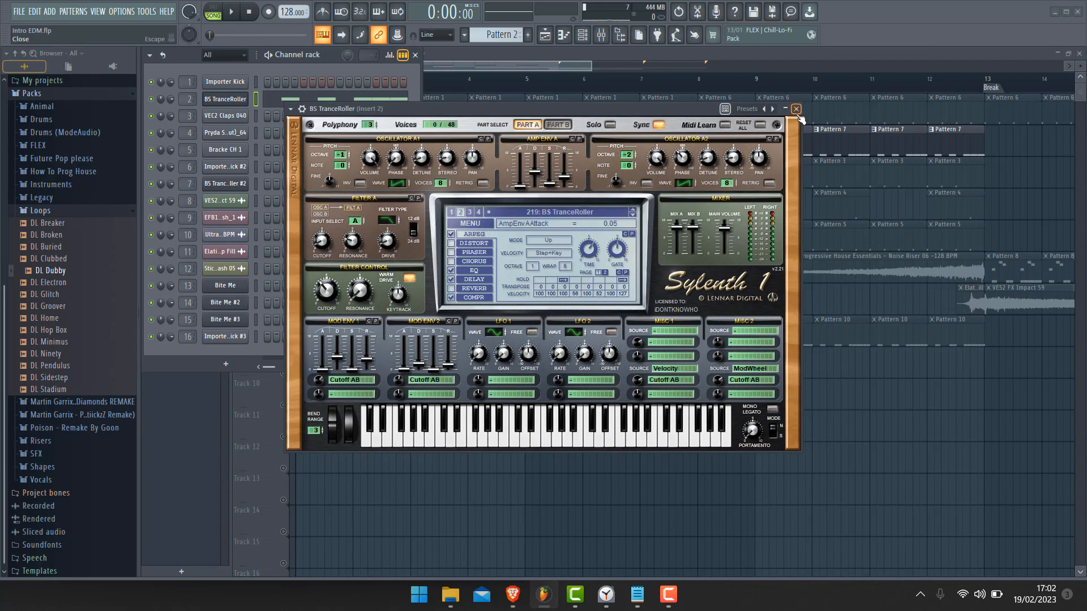
left_click(796, 109)
left_click(415, 55)
Play Track 2 from the start and inspect the Fruity parametric EQ 2 curve on mixer Insert 2
key("space")
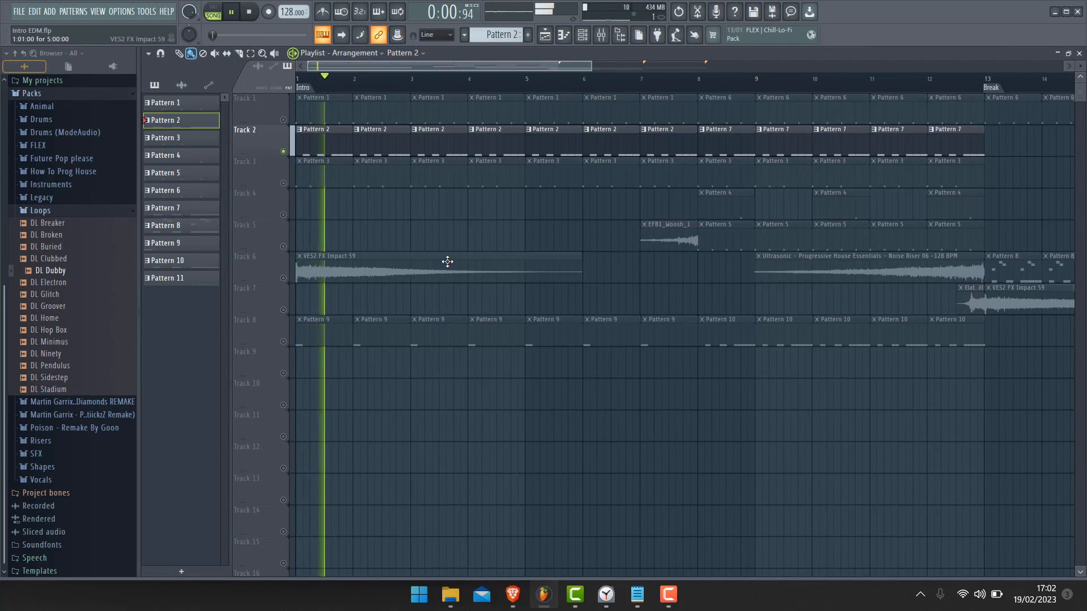
key("space")
key("F9")
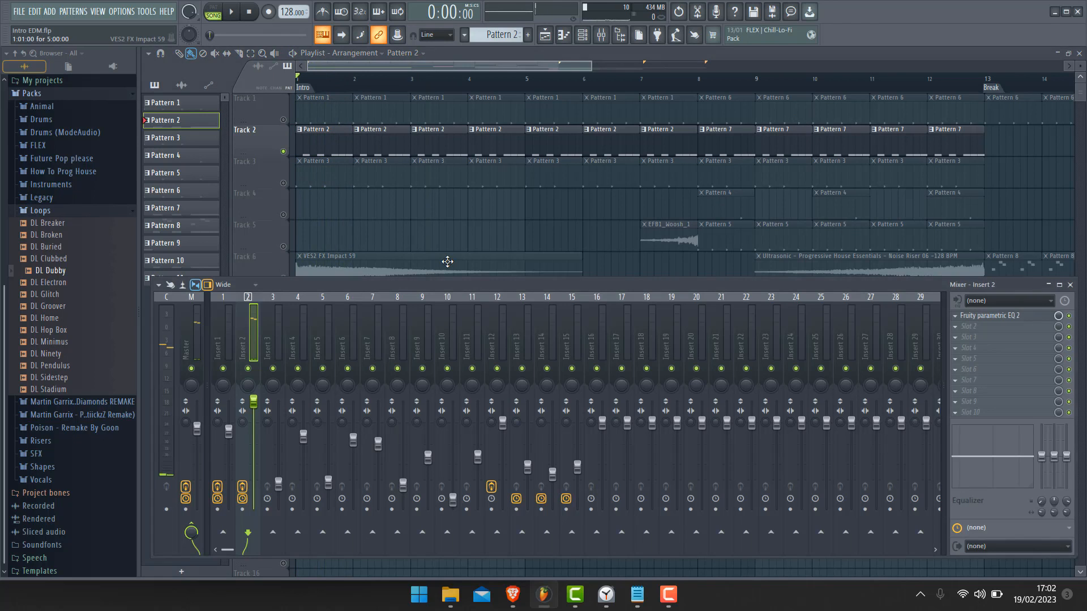
left_click(973, 317)
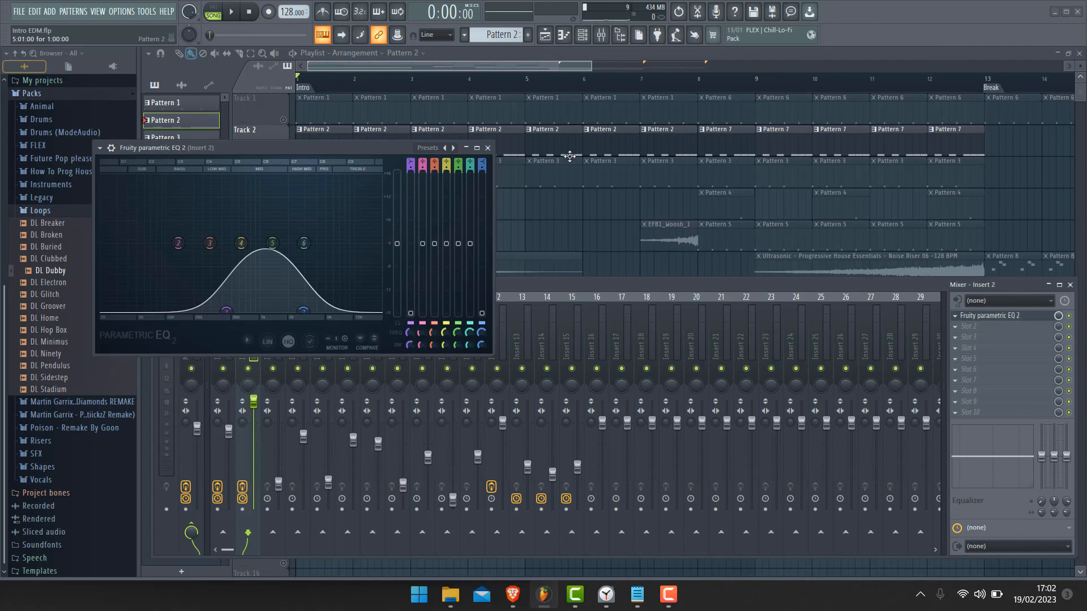
left_click(488, 147)
Move the song position to bar 8 and play the first Pattern 7 clip on Track 2
left_click(585, 83)
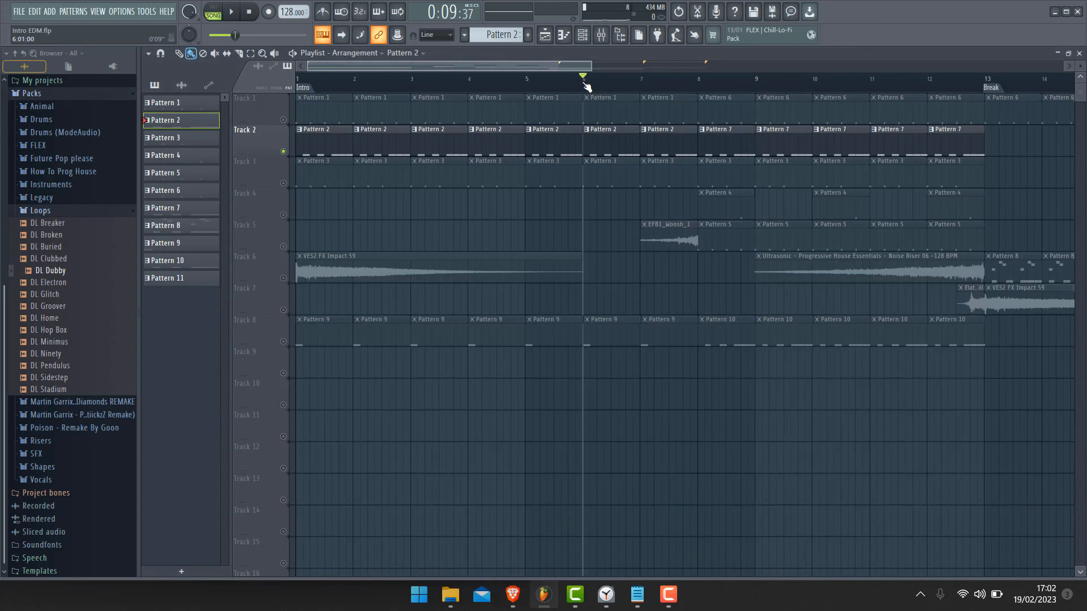
left_click_drag(586, 82, 703, 77)
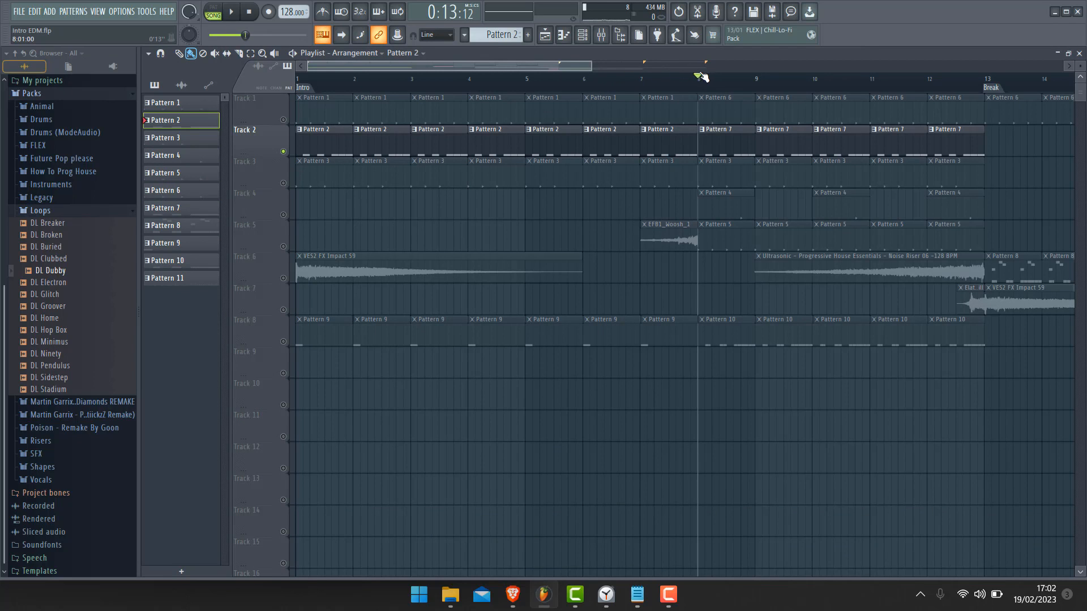
key("space")
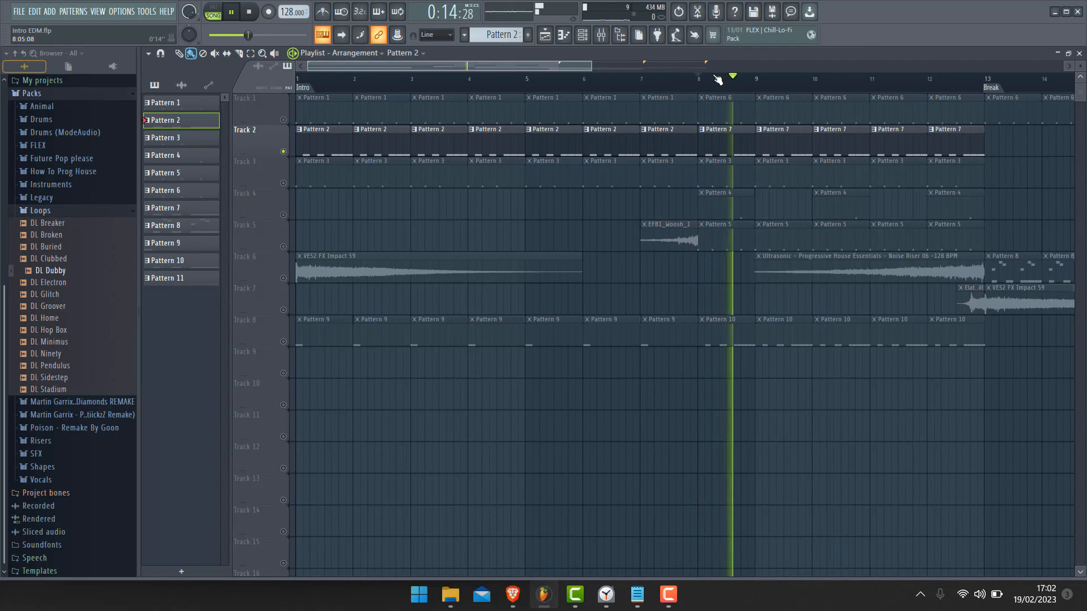
key("space")
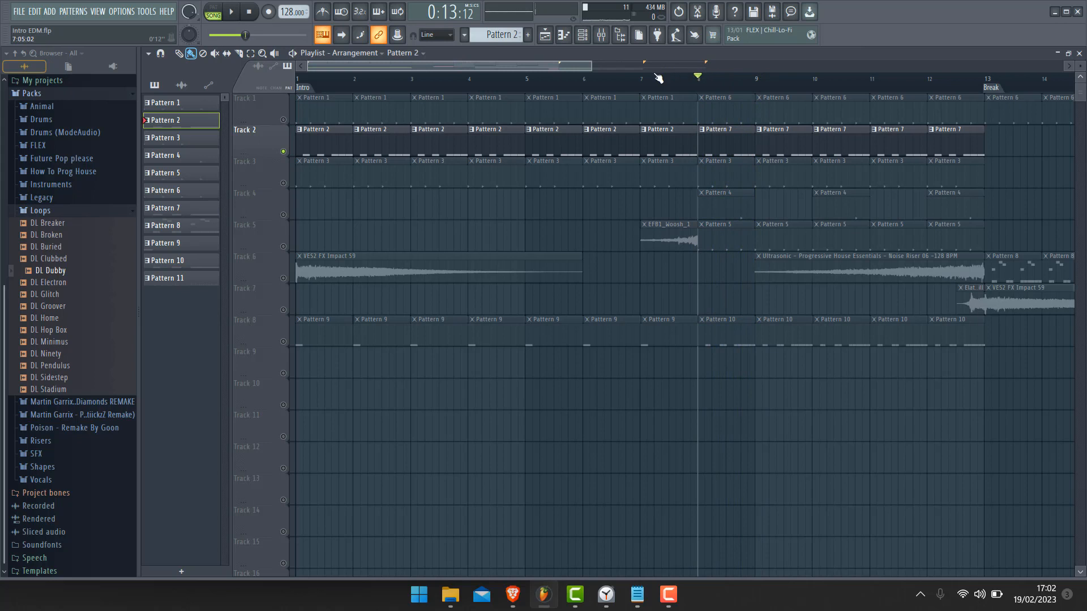
Move the song position late into bar 12 and look over the arrangement from the Break marker to the Montée marker
left_click_drag(658, 78, 978, 71)
scroll(861, 461, "right", 9)
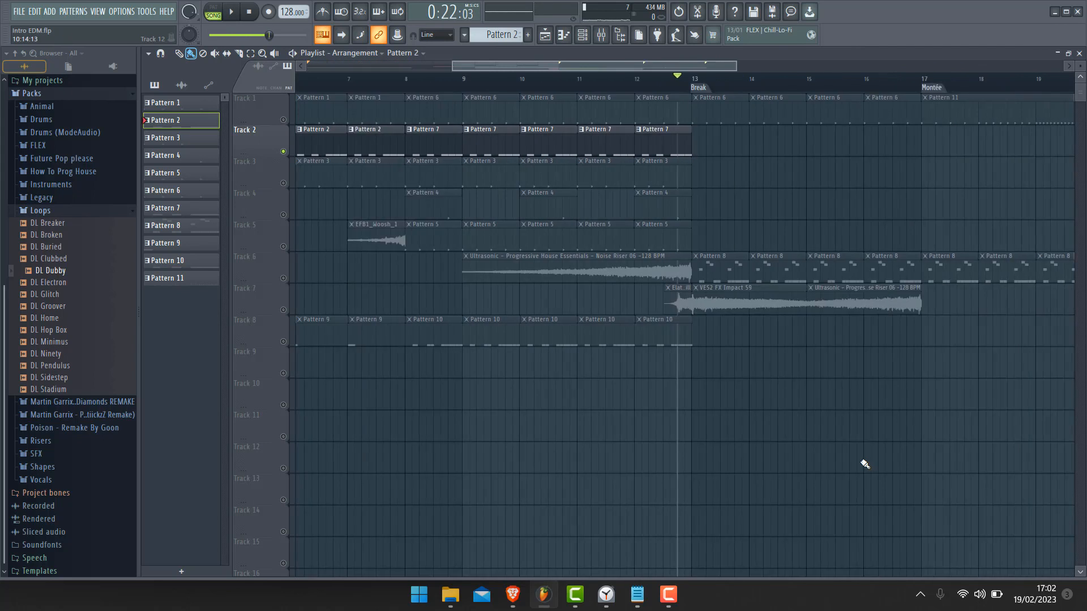
scroll(636, 356, "left", 9)
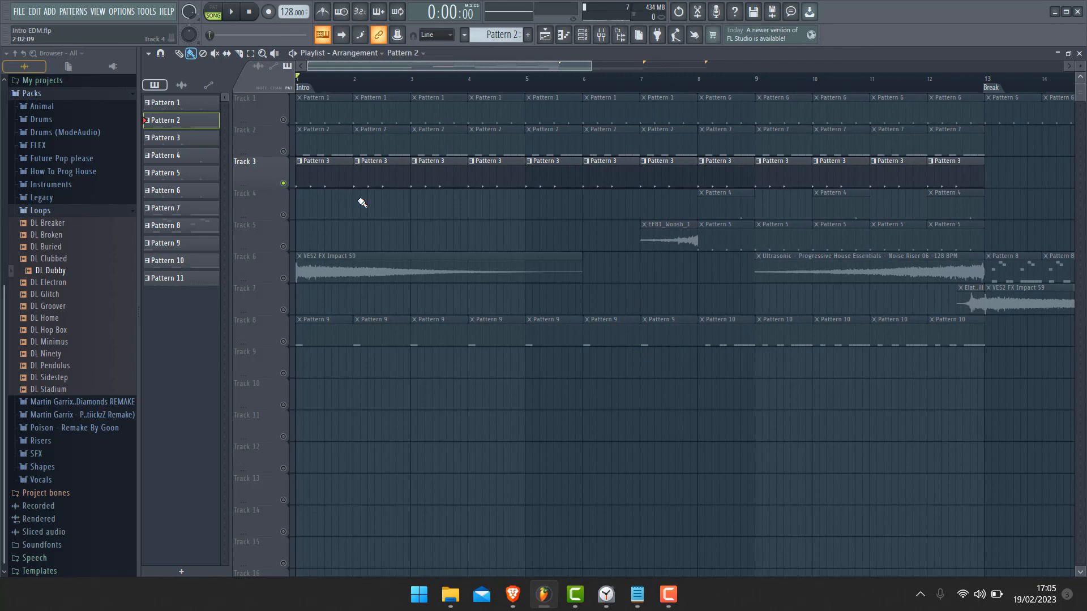
Find the VEC2 Claps 040 channel in the channel rack and inspect its sampler settings and waveform
key("F6")
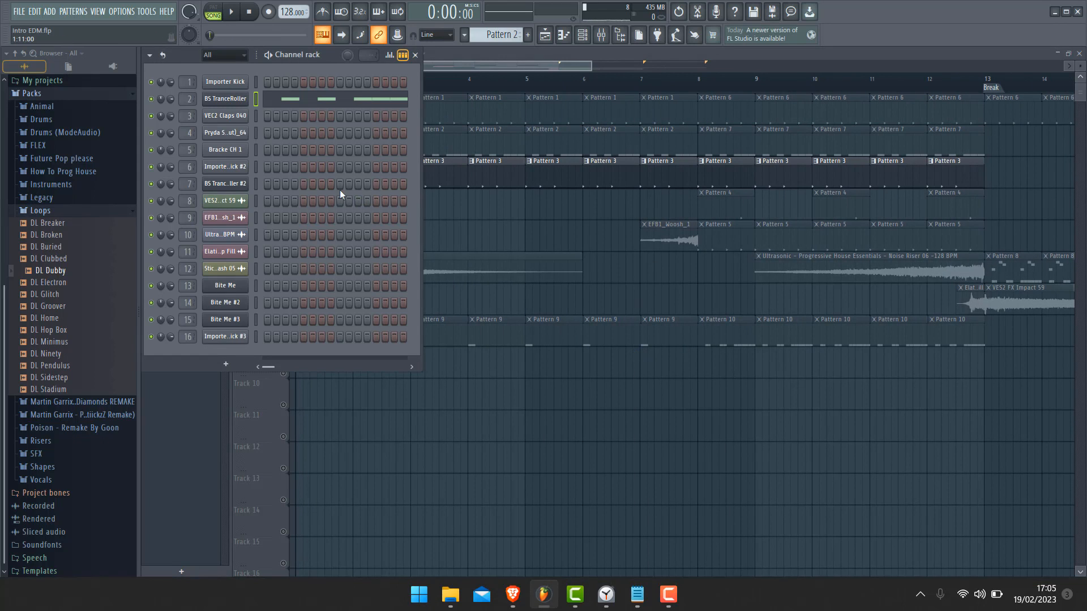
left_click(225, 99)
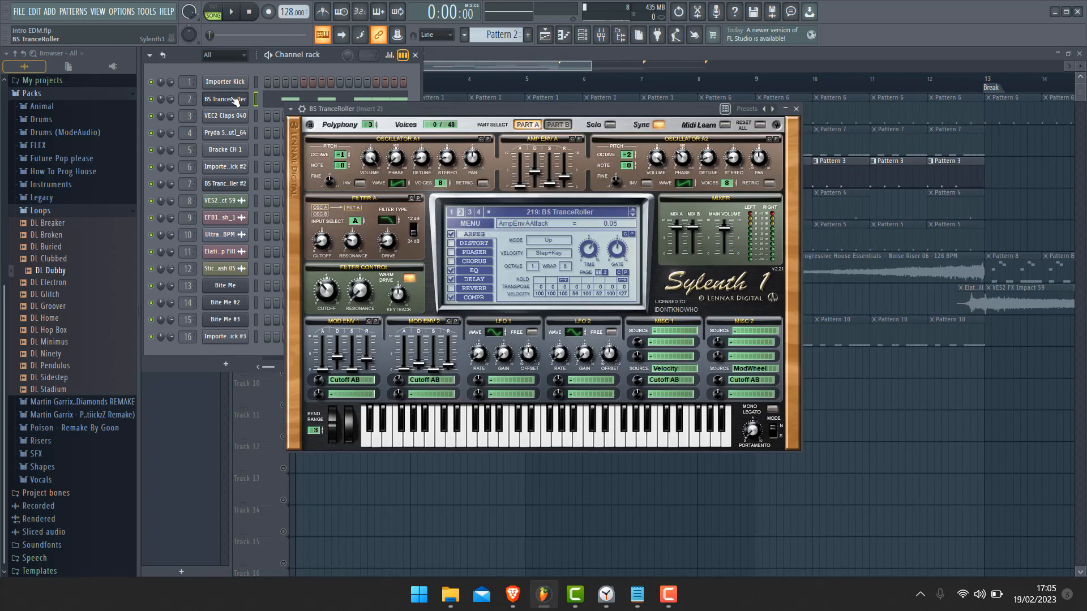
left_click(796, 109)
left_click(237, 116)
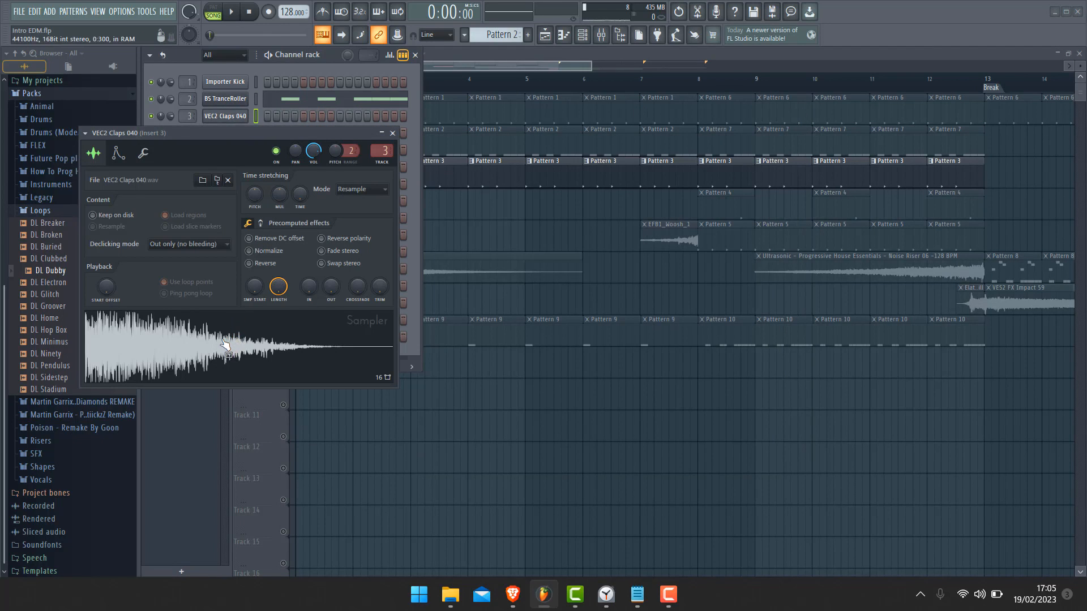
left_click(393, 134)
left_click(417, 55)
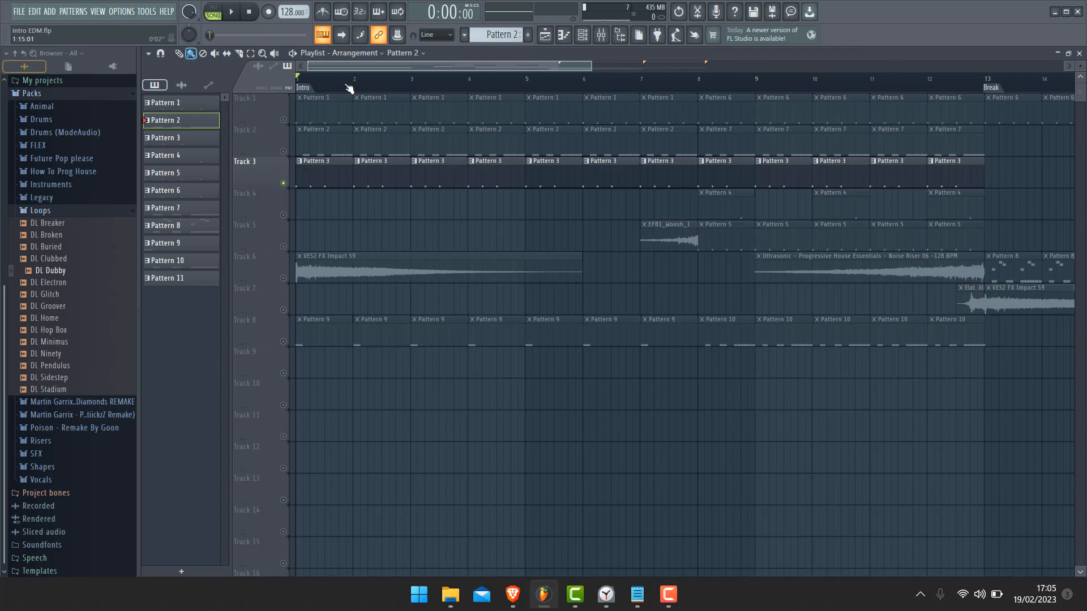
Play Track 3 from the start and review Pattern 3's clap notes in the piano roll and channel rack
key("space")
key("space")
double_click(313, 186)
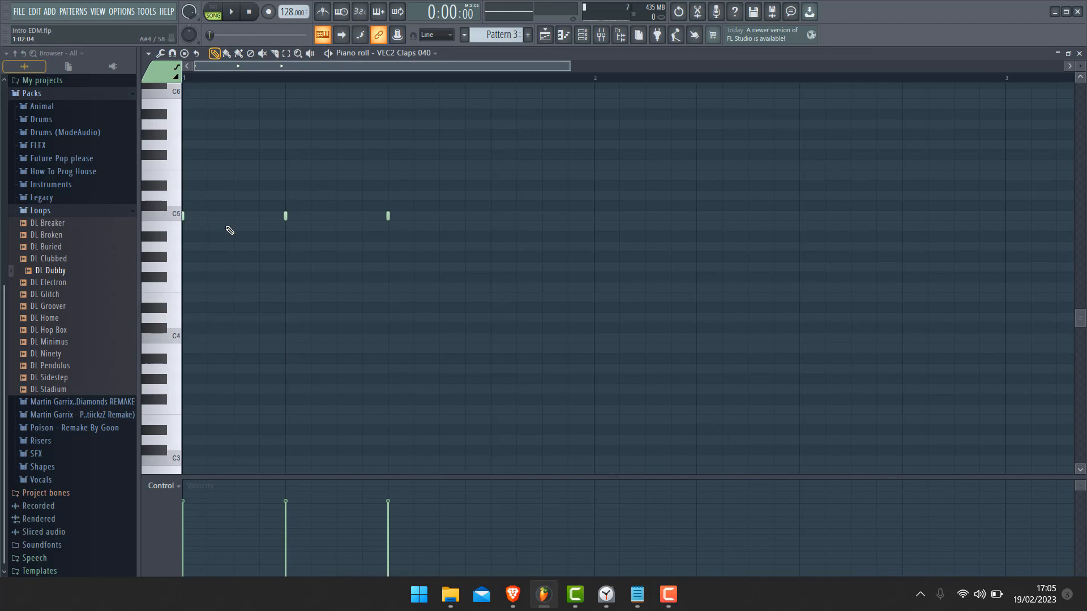
left_click(1080, 54)
key("F6")
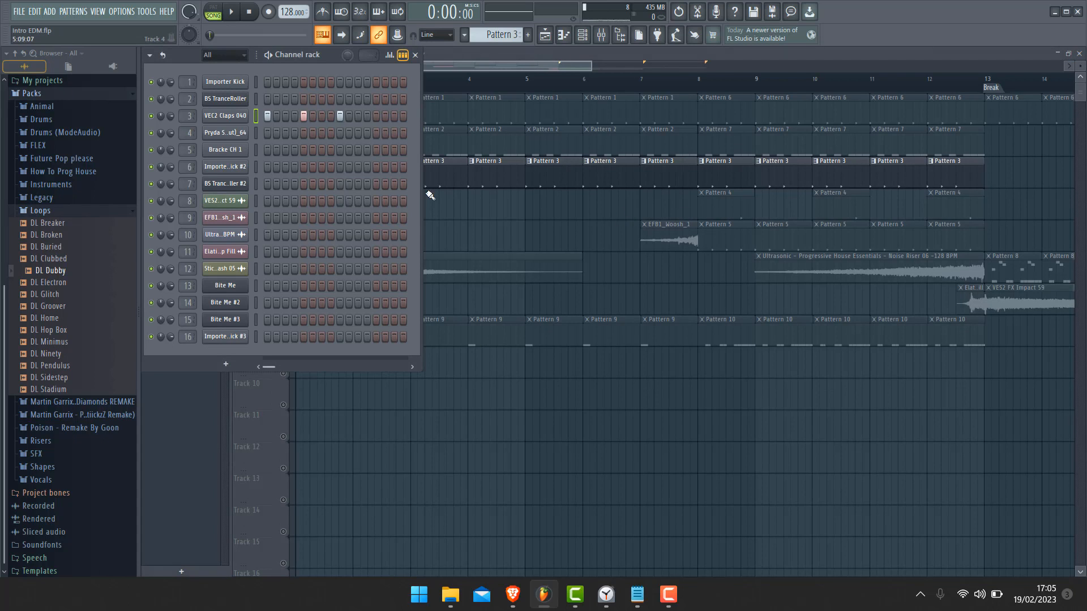
left_click(415, 55)
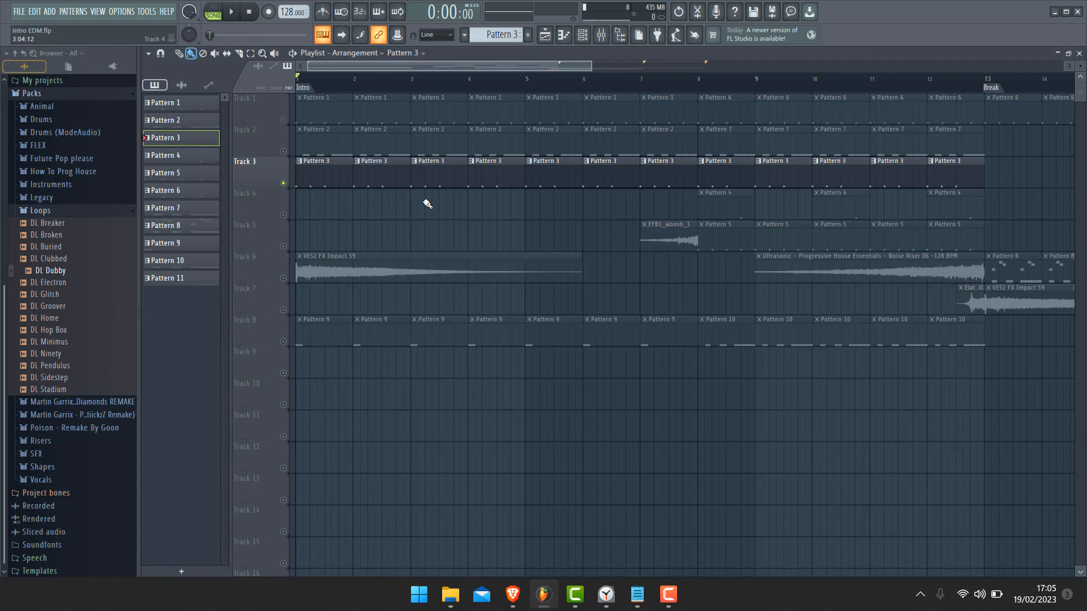
key("space")
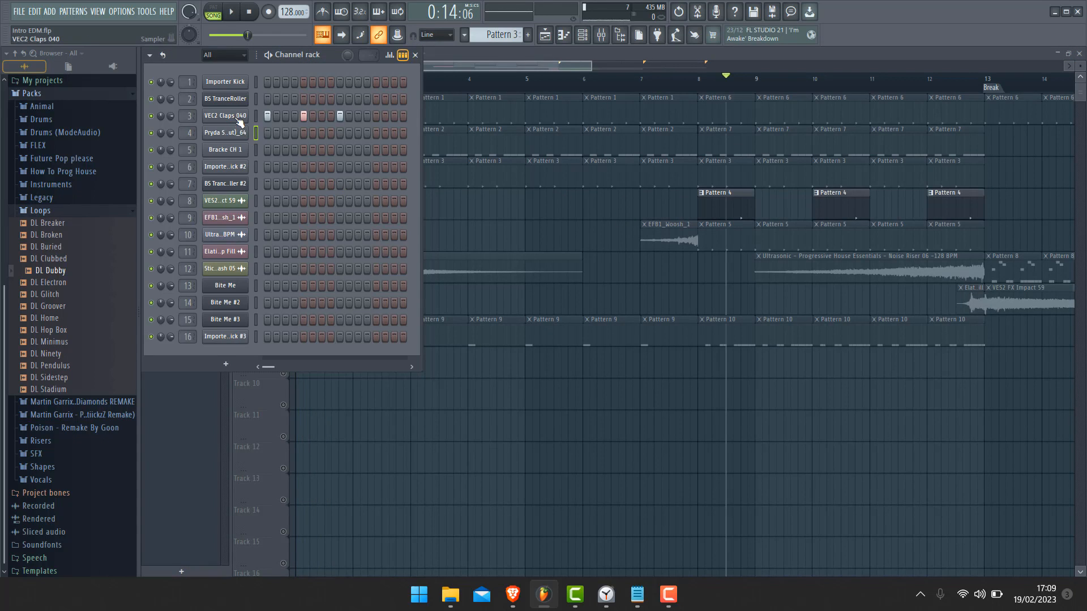
Inspect the sampler settings of the Pryda Snare (Raw Cut)_64 channel, checking past VEC2 Claps 040, and return to the playlist
left_click(240, 118)
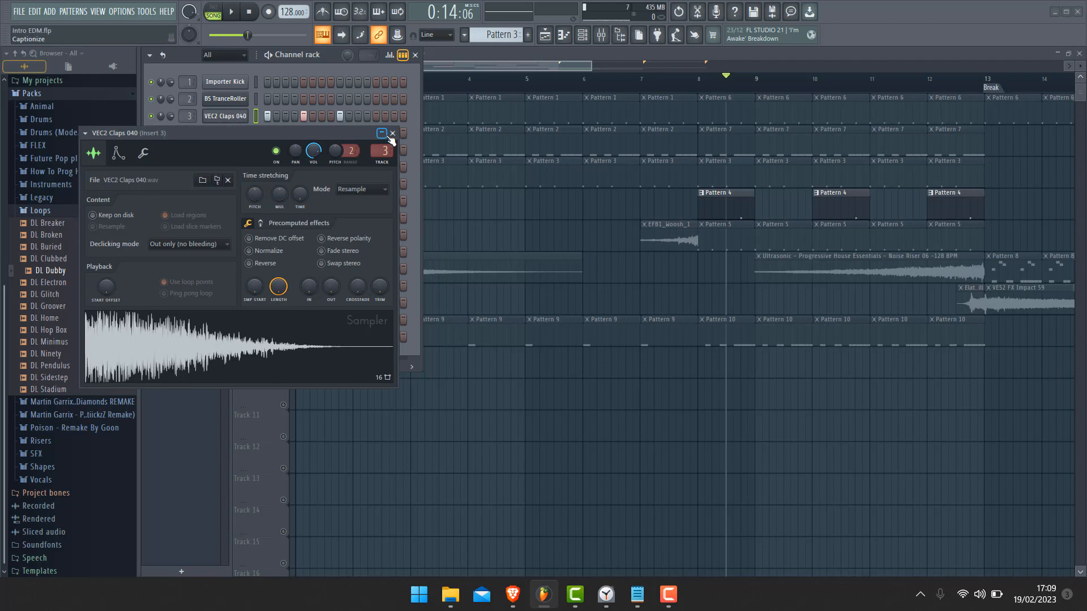
left_click(392, 133)
left_click(245, 134)
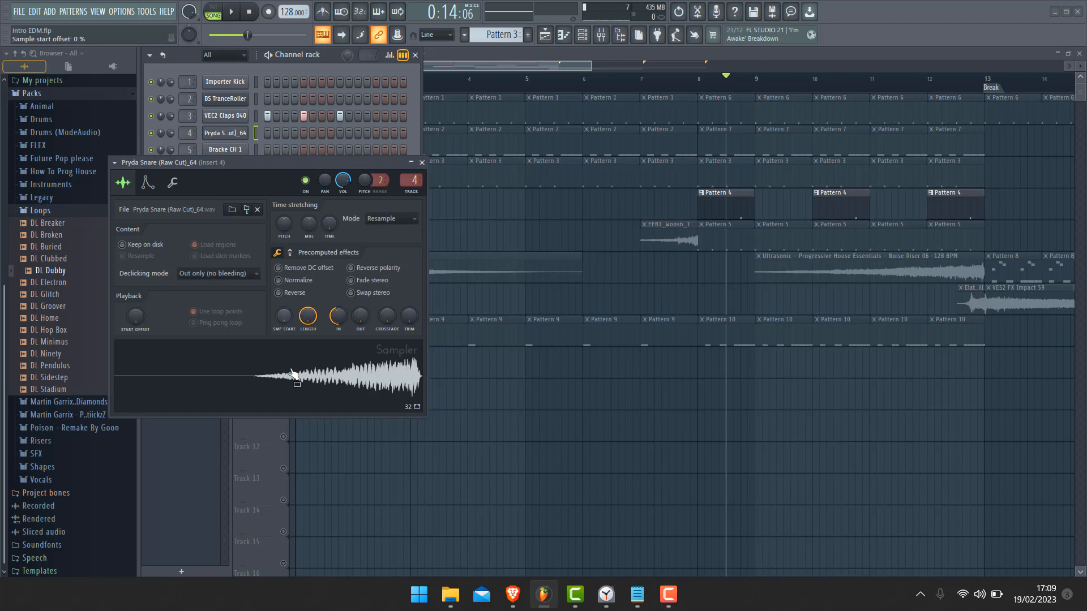
left_click(421, 162)
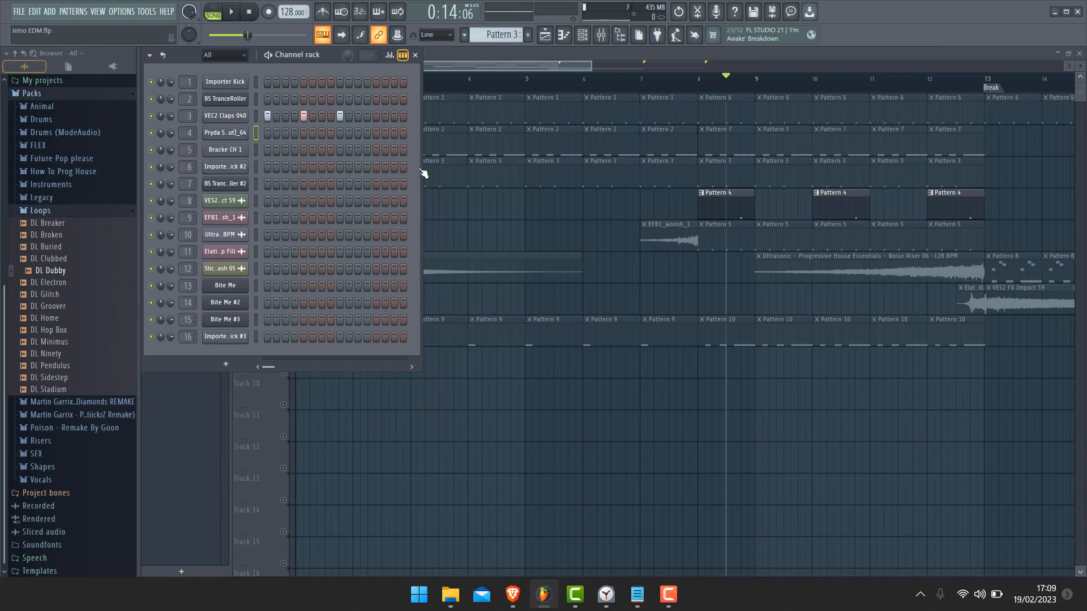
left_click(415, 55)
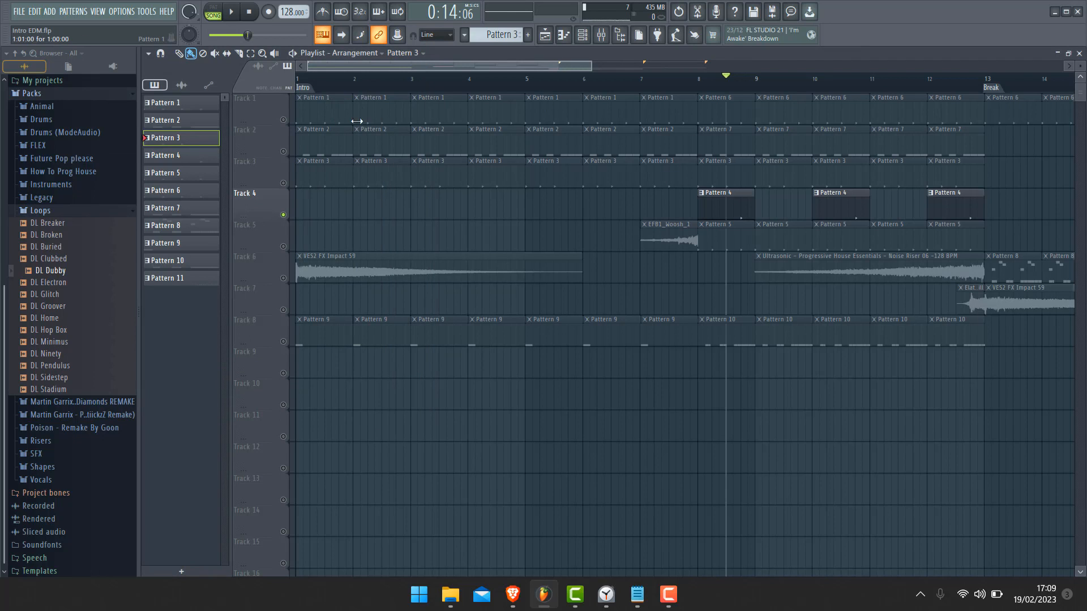
Play the Pattern 4 clips on Track 4 from bar 8 and bring up Pattern 4's steps in the channel rack
key("space")
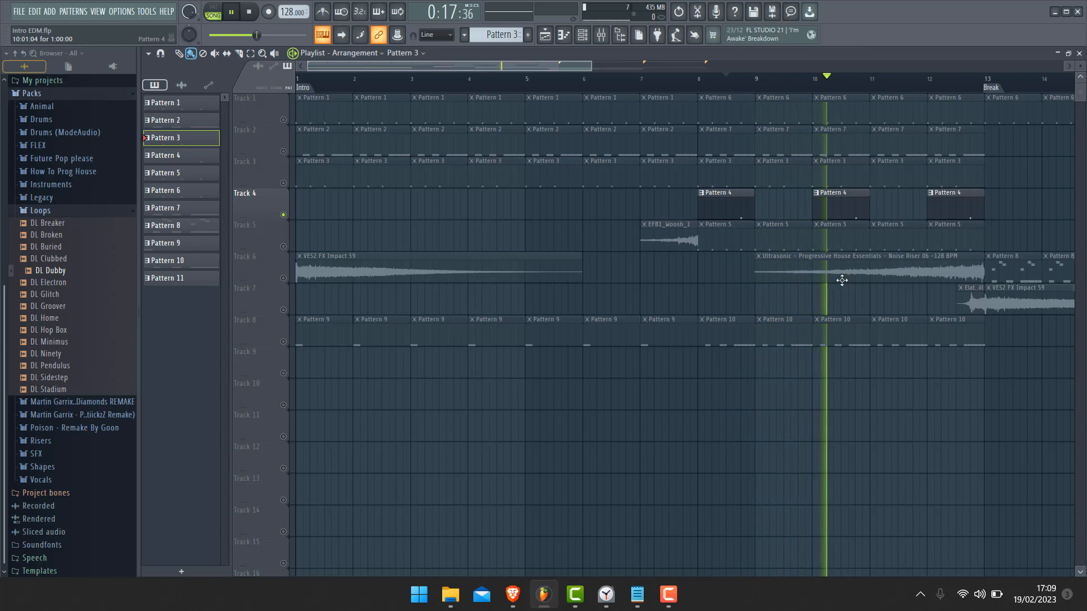
key("space")
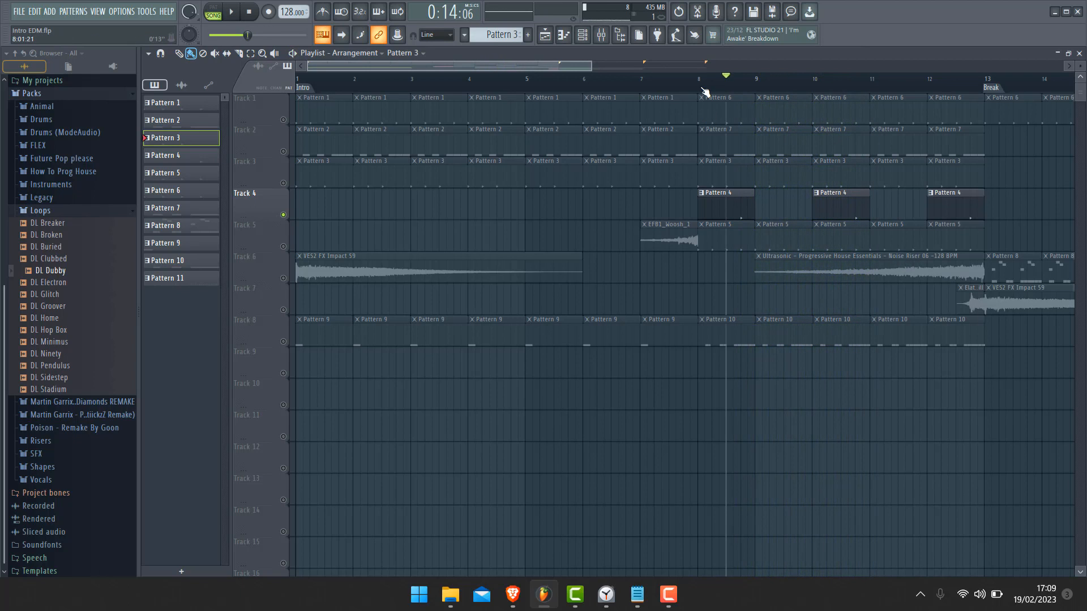
key("F6")
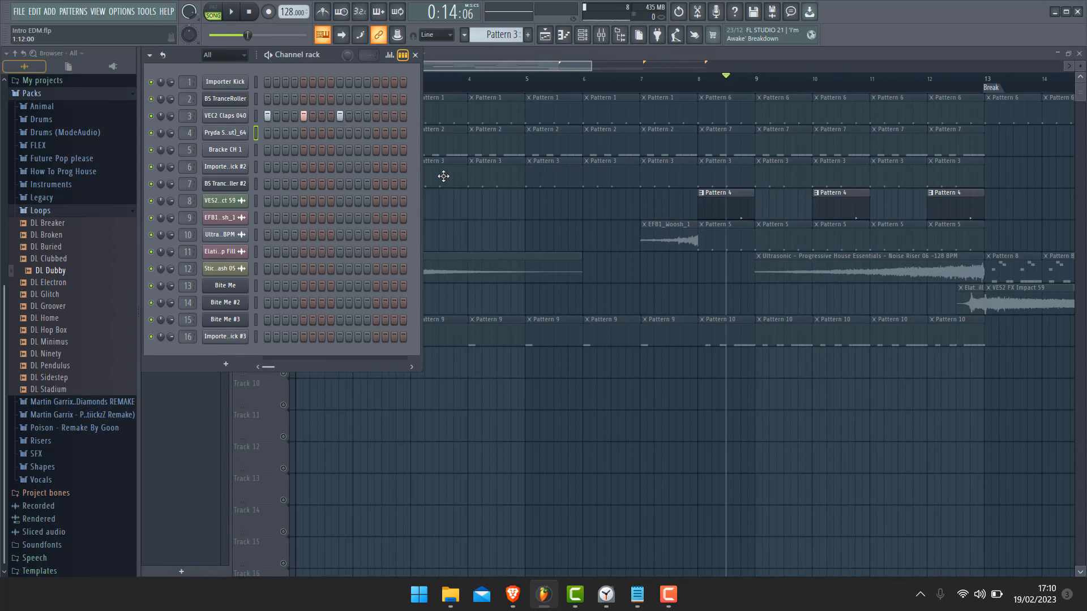
left_click(415, 54)
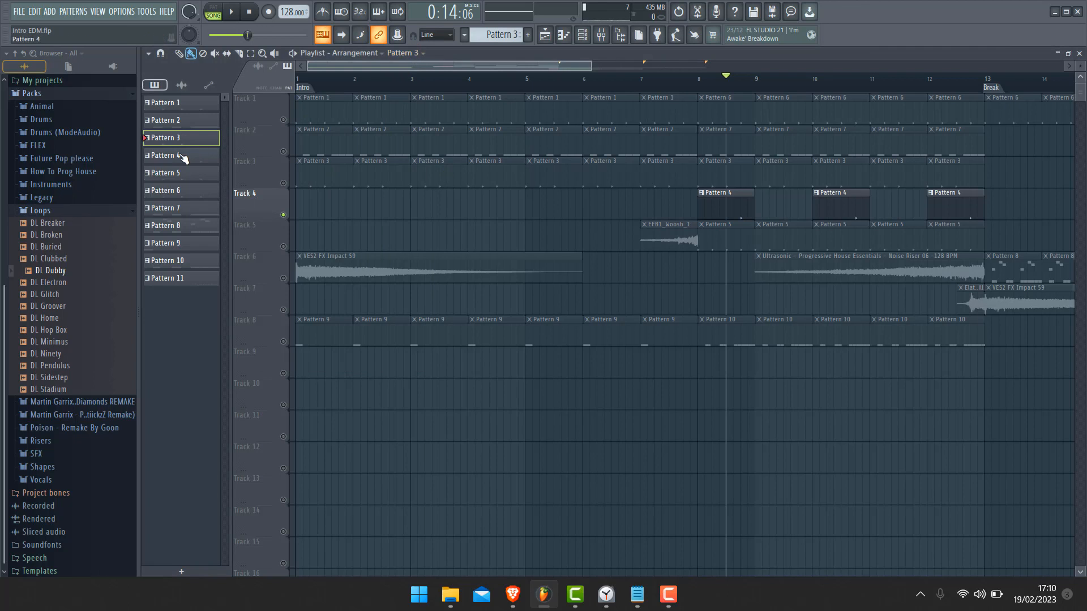
left_click(184, 156)
key("F6")
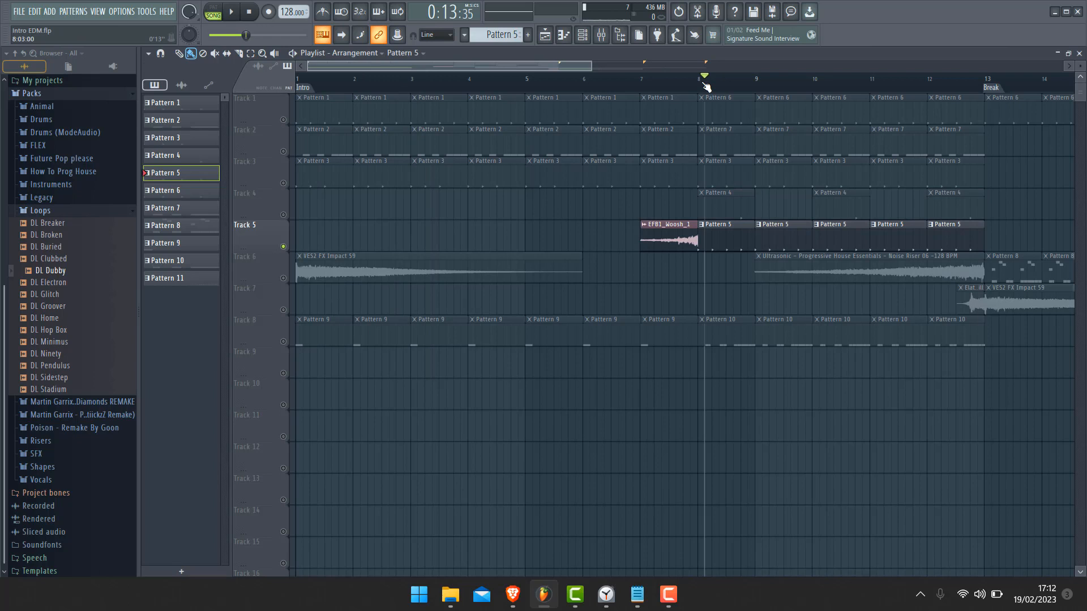
Move the song position to the start of bar 8 and inspect the Bracke CH 1 channel's sampler settings
mouse_move(706, 85)
left_mouse_down()
mouse_move(717, 83)
mouse_move(704, 82)
left_mouse_up()
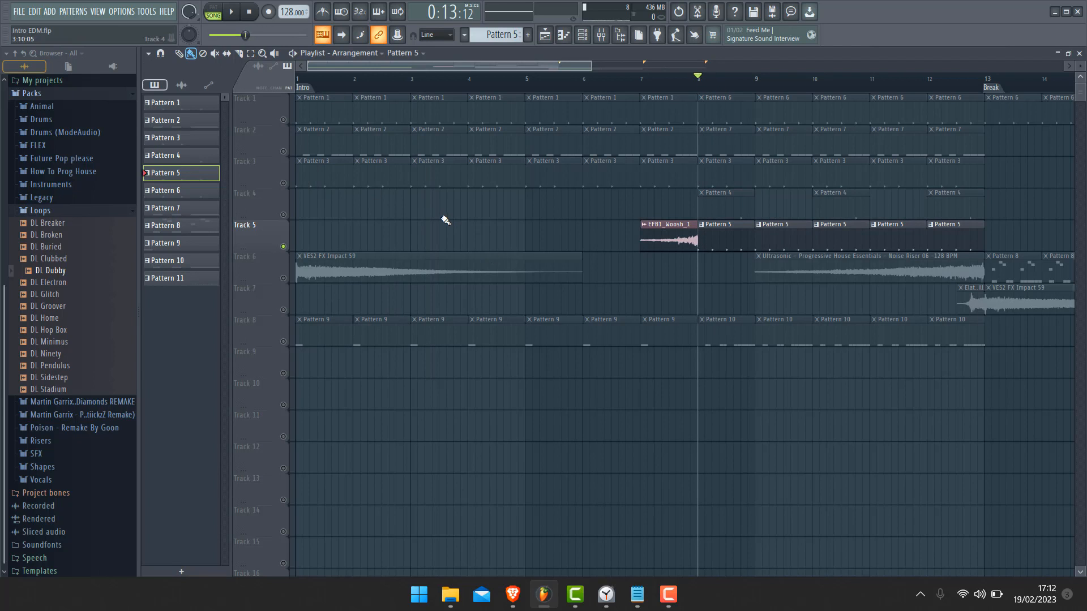
key("F6")
left_click(238, 152)
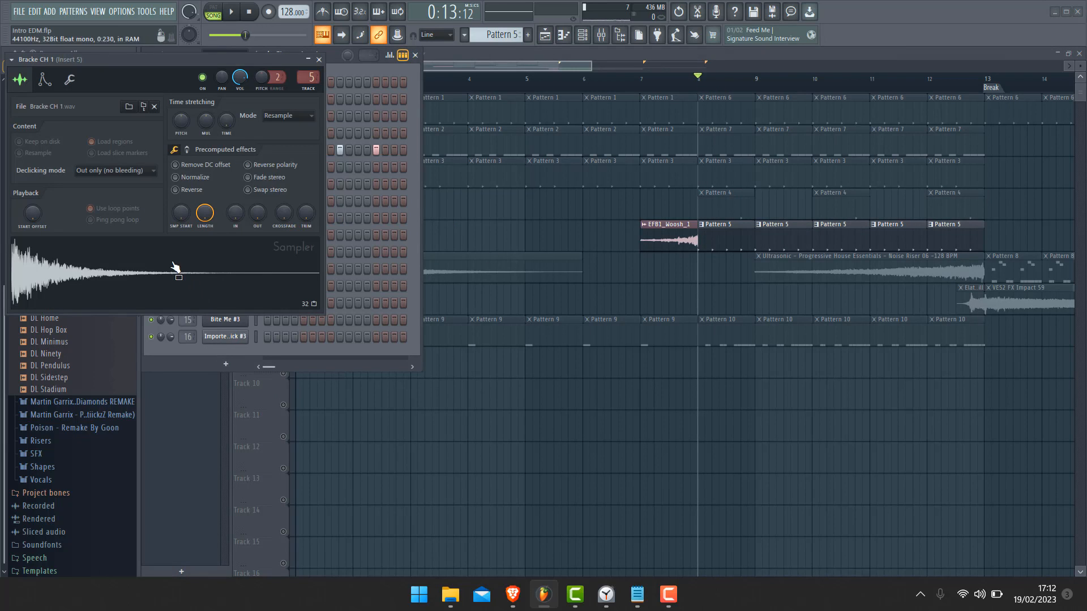
left_click(319, 59)
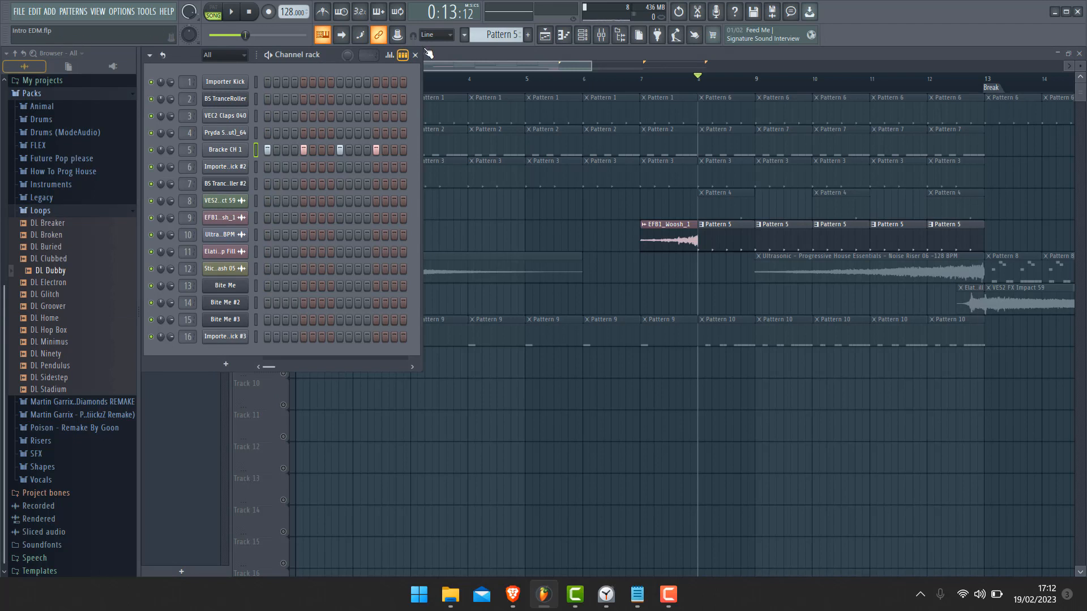
left_click(419, 55)
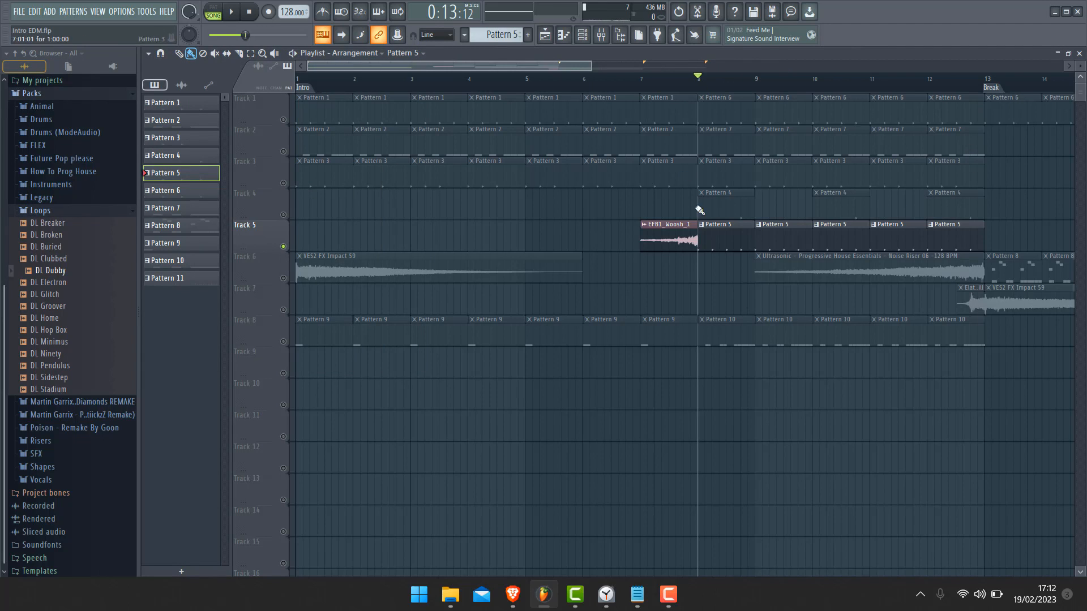
Play the Pattern 5 clips on Track 5 from bar 8 and check the channel rack
key("space")
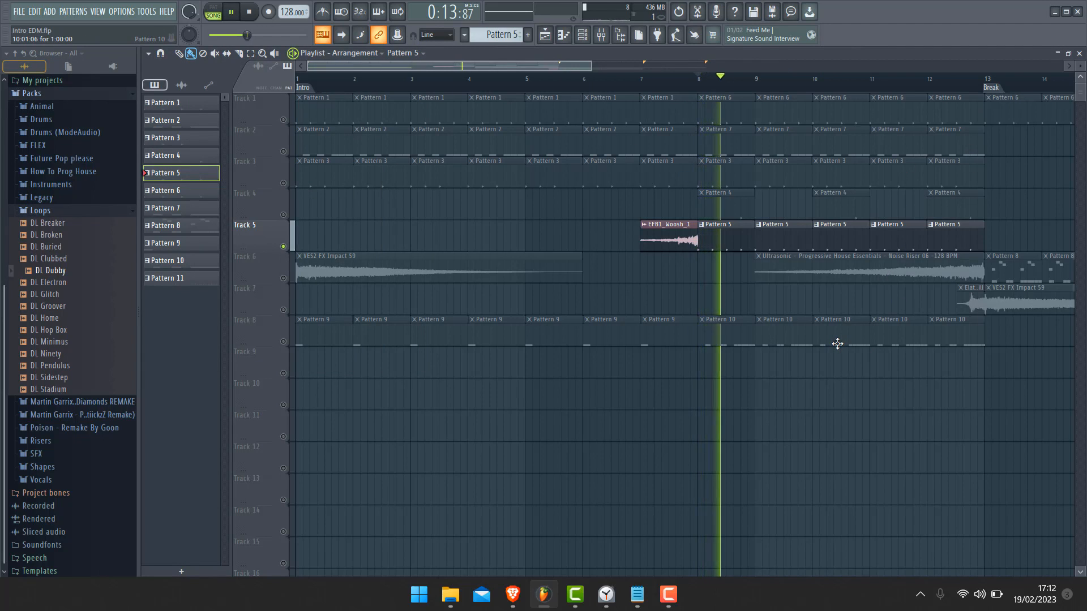
key("space")
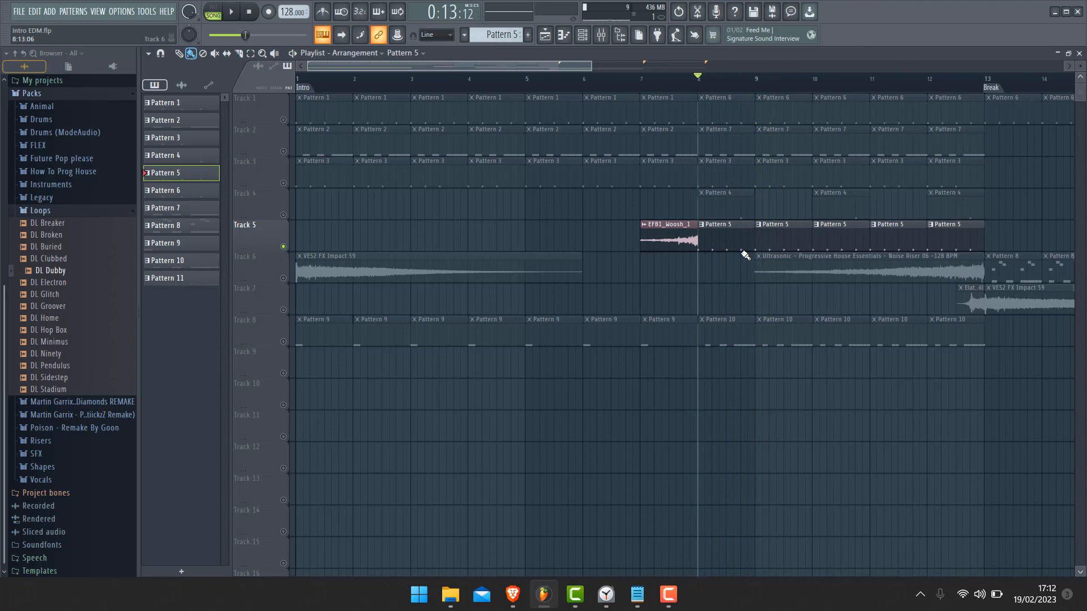
key("F6")
key("space")
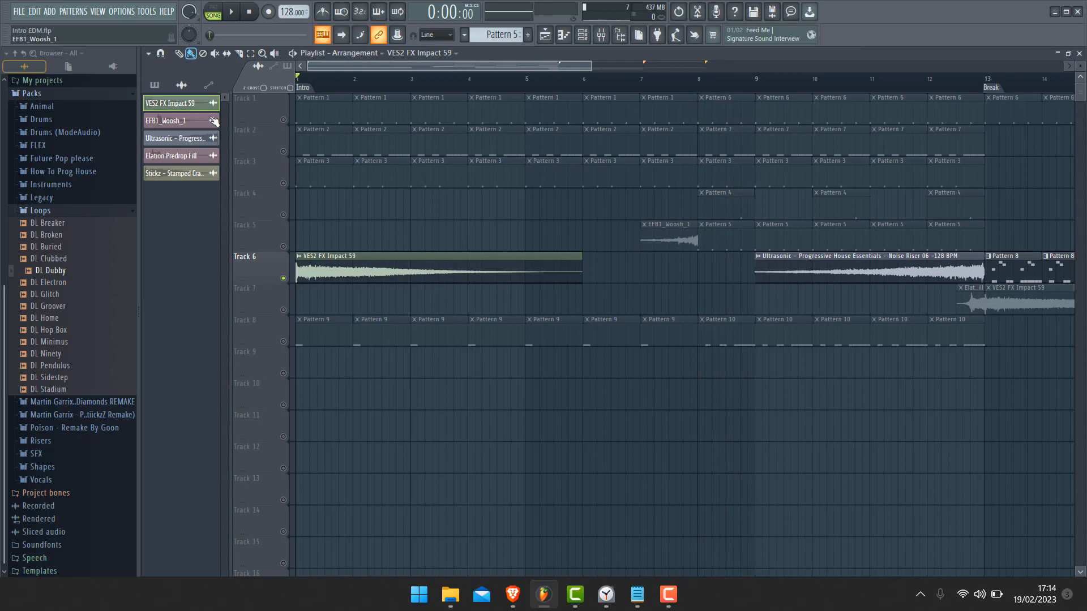
Inspect the VES2 FX Impact 59 audio clip settings and play the clip on Track 6 from the start
left_click(192, 111)
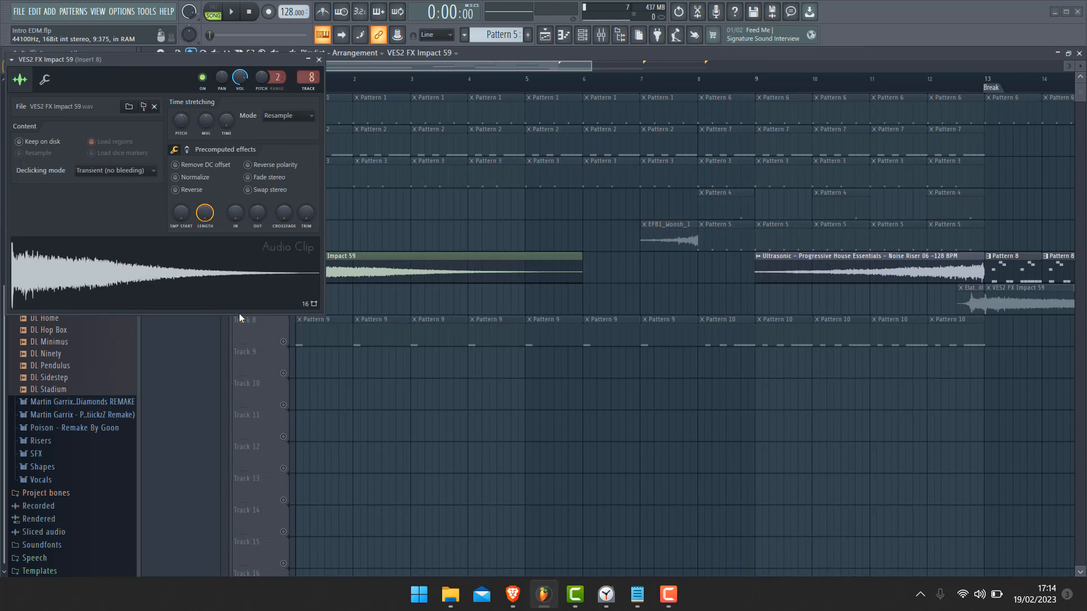
left_click(318, 59)
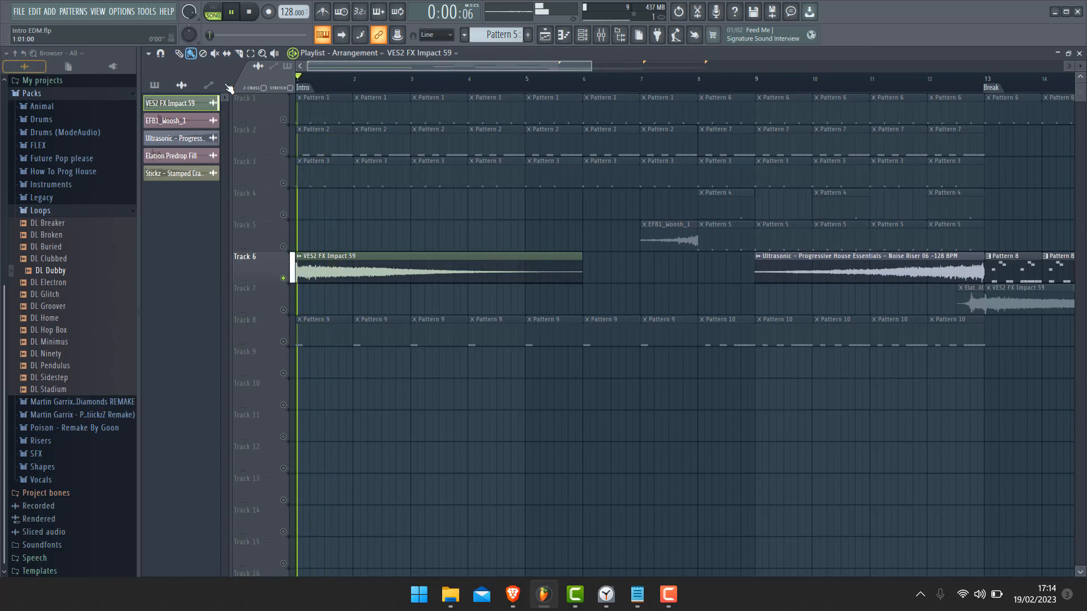
key("space")
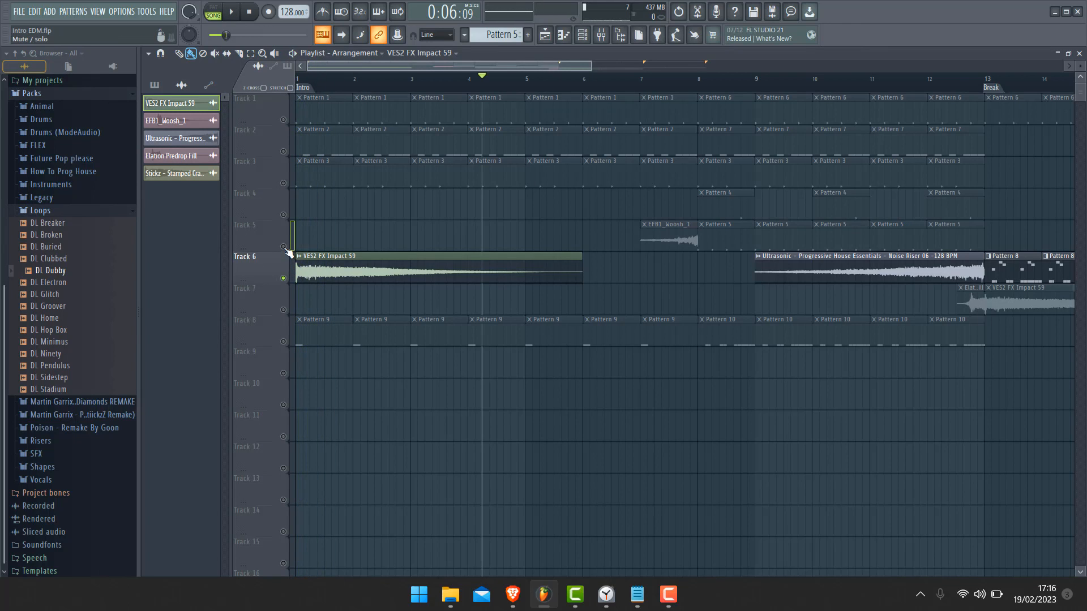
Unmute Track 5 alongside Track 6, select the EFB1_Woosh_1 clip and move the song position late into bar 7
left_click(285, 248)
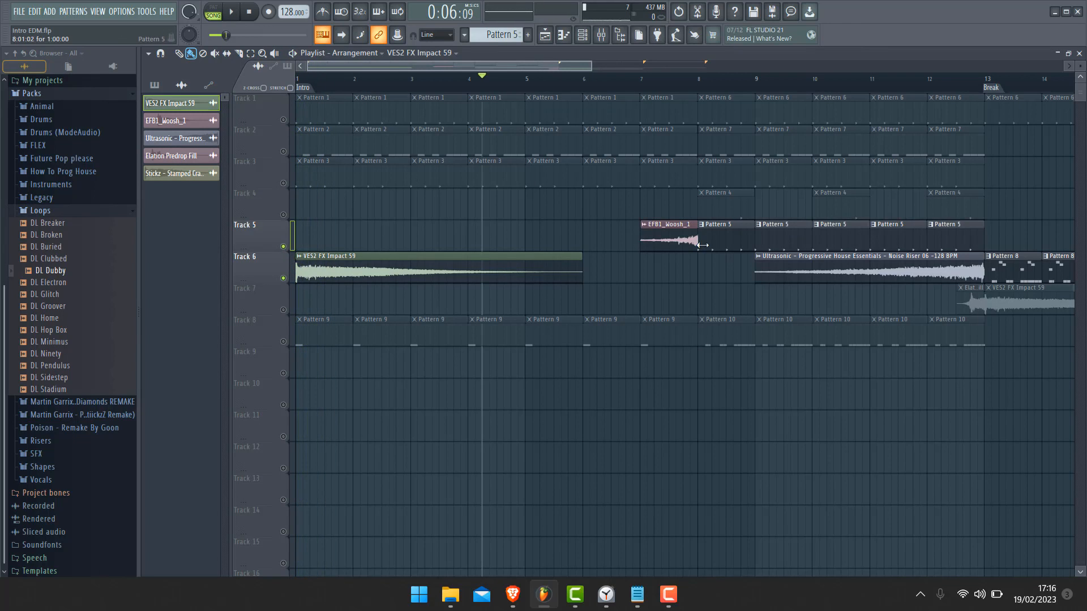
left_click(672, 239)
left_click(637, 77)
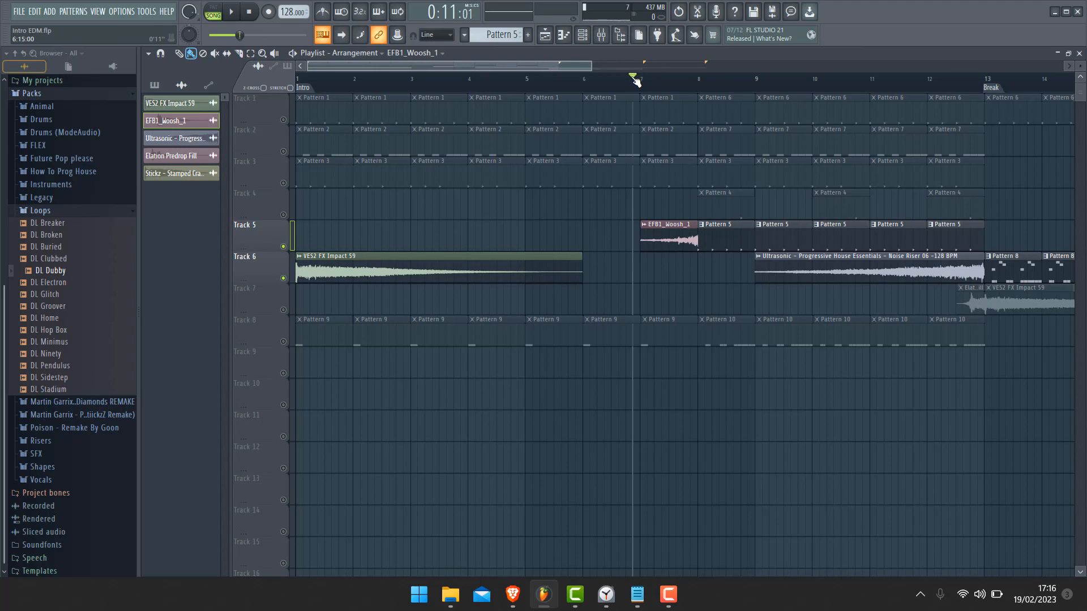
left_click_drag(634, 78, 684, 79)
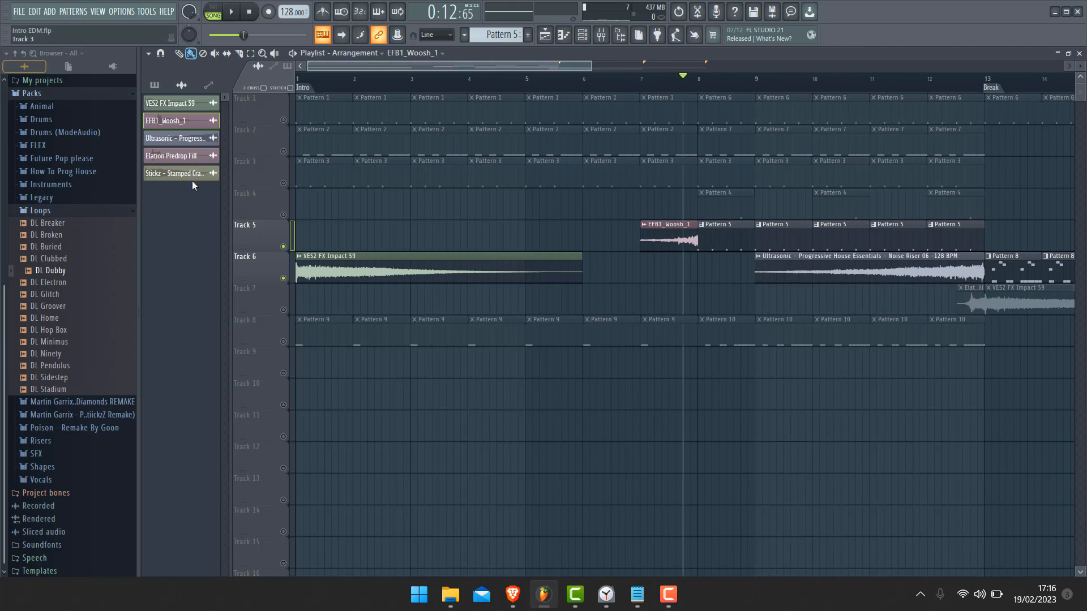
Examine the audio clip settings and waveform of EFB1_Woosh_1
left_click(167, 128)
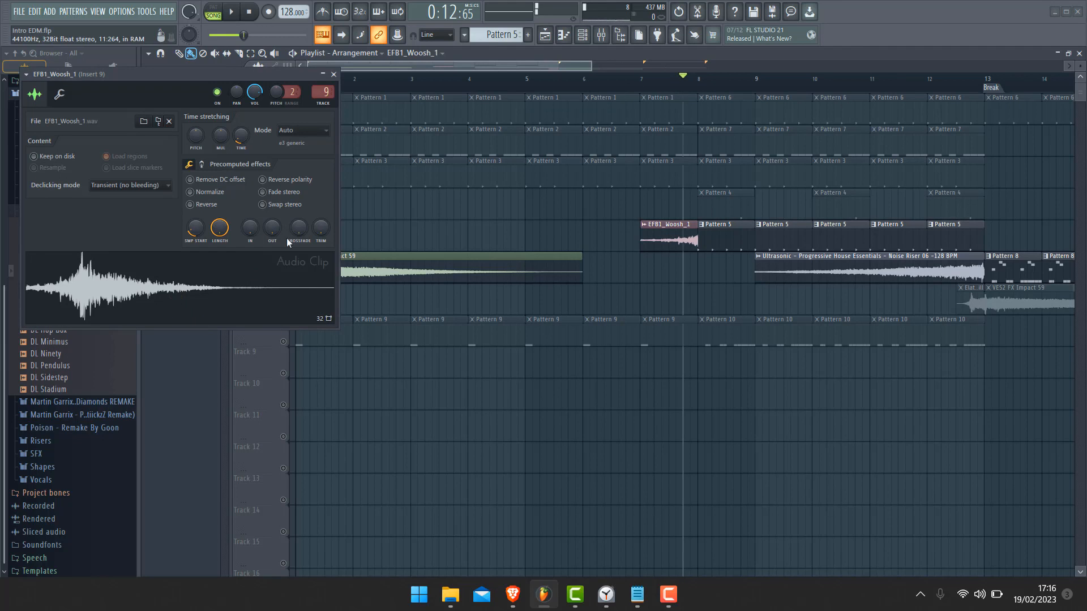
left_click(334, 74)
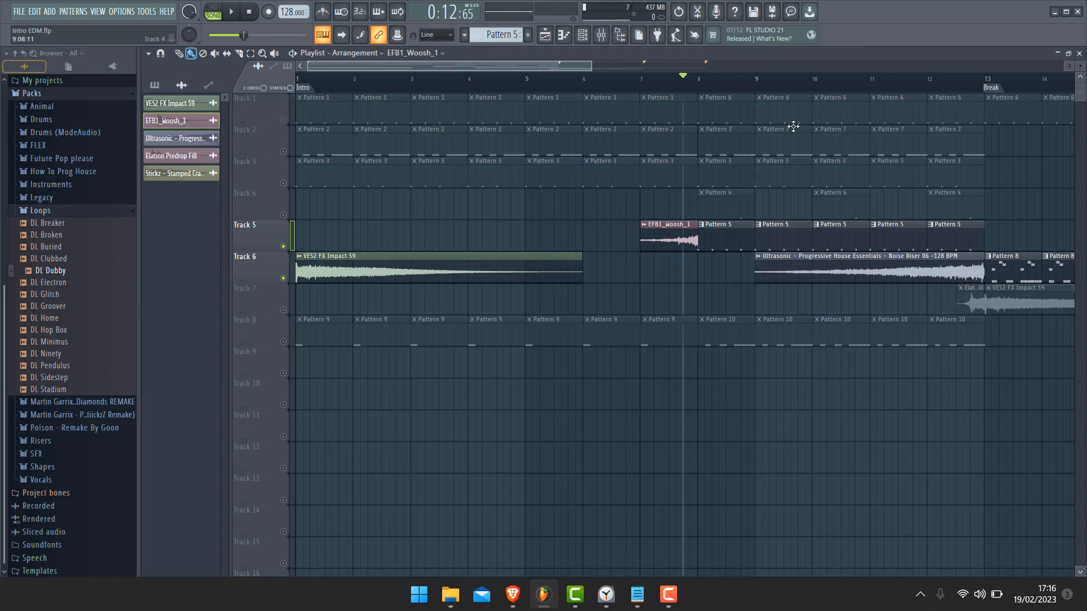
Play the Ultrasonic Noise Riser clip on Track 6 from early in bar 12, select it and show its channel in the channel rack
left_click(940, 85)
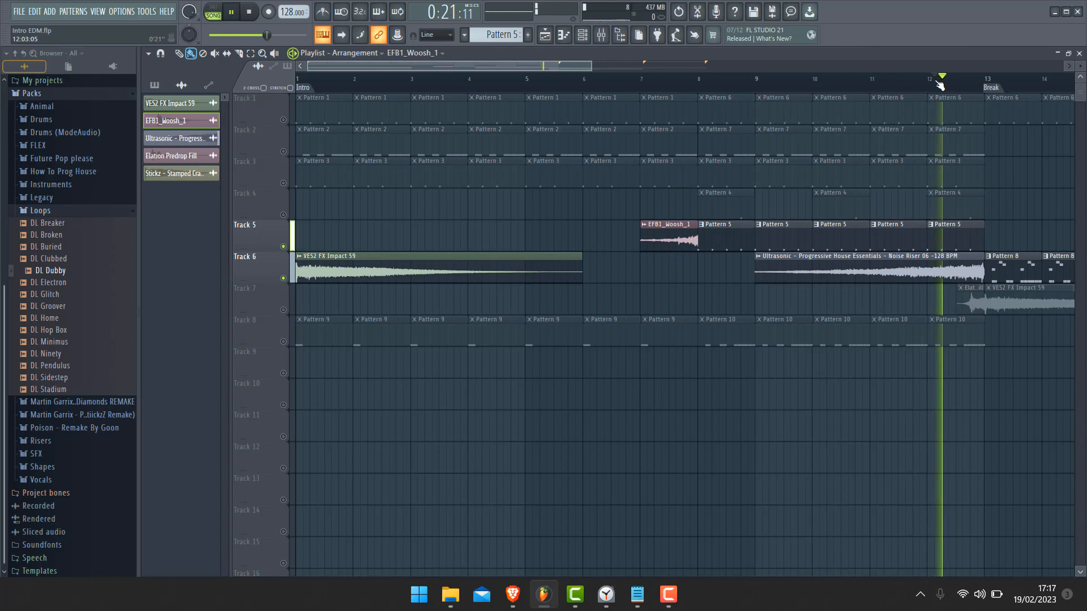
left_click(939, 85)
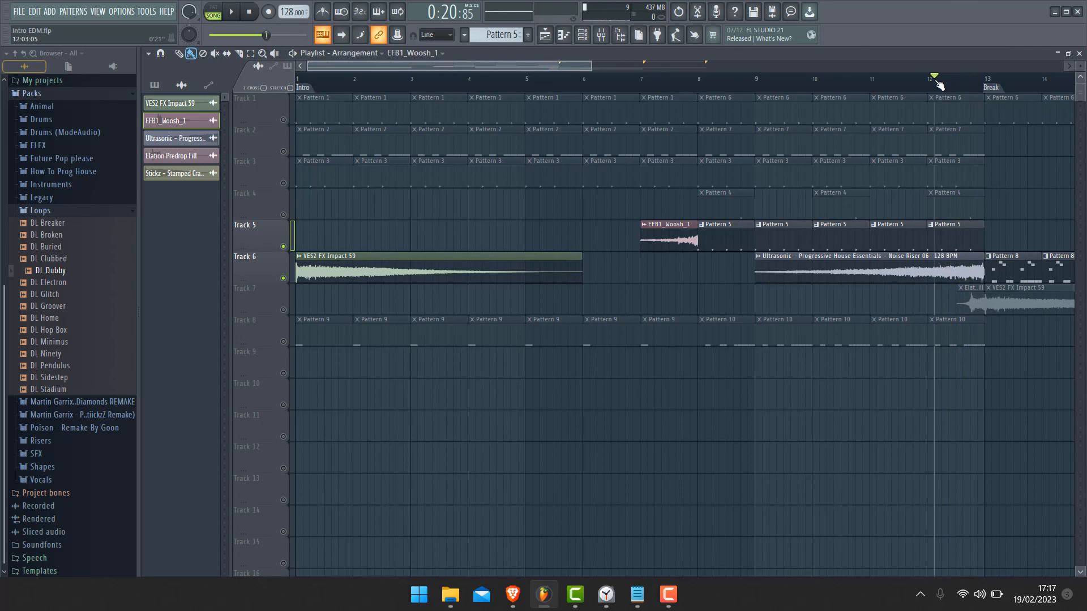
left_click(852, 270)
key("F6")
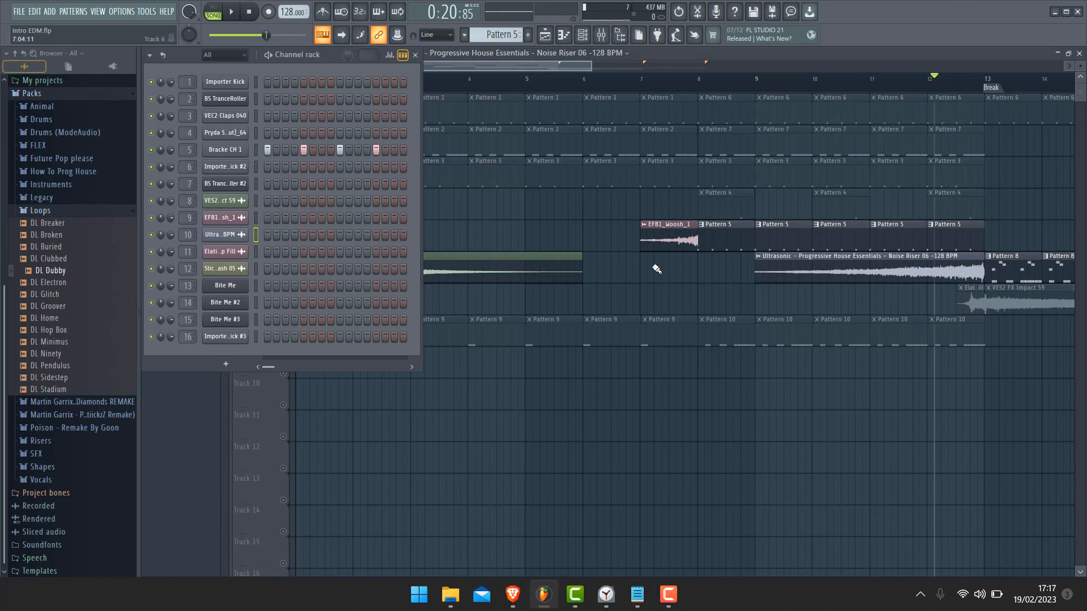
Examine the audio clip settings and waveform of the Ultrasonic Noise Riser clip
left_click(415, 55)
left_click(194, 145)
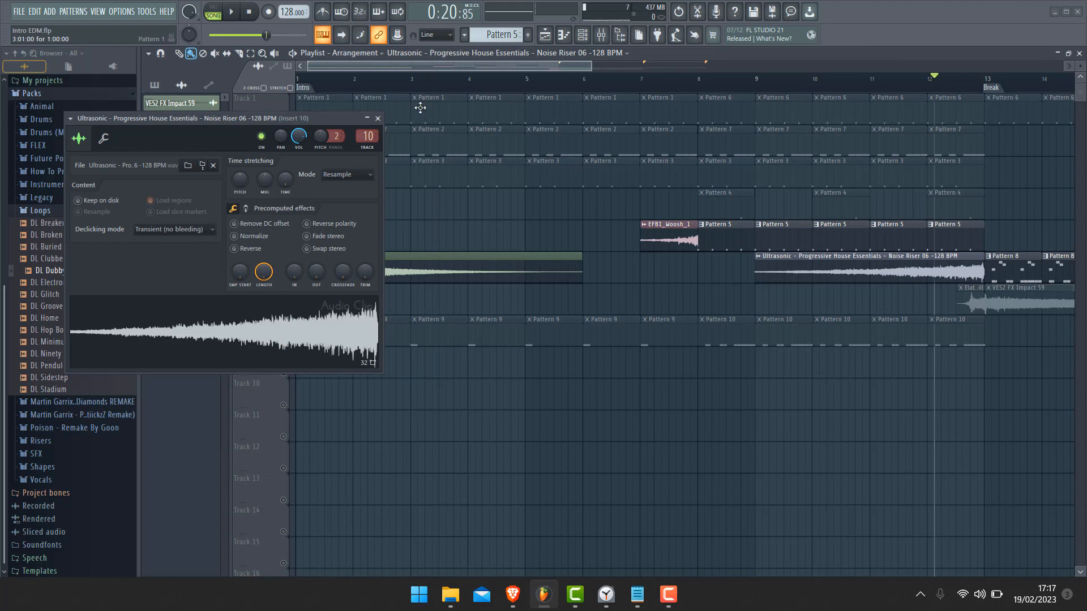
left_click(379, 120)
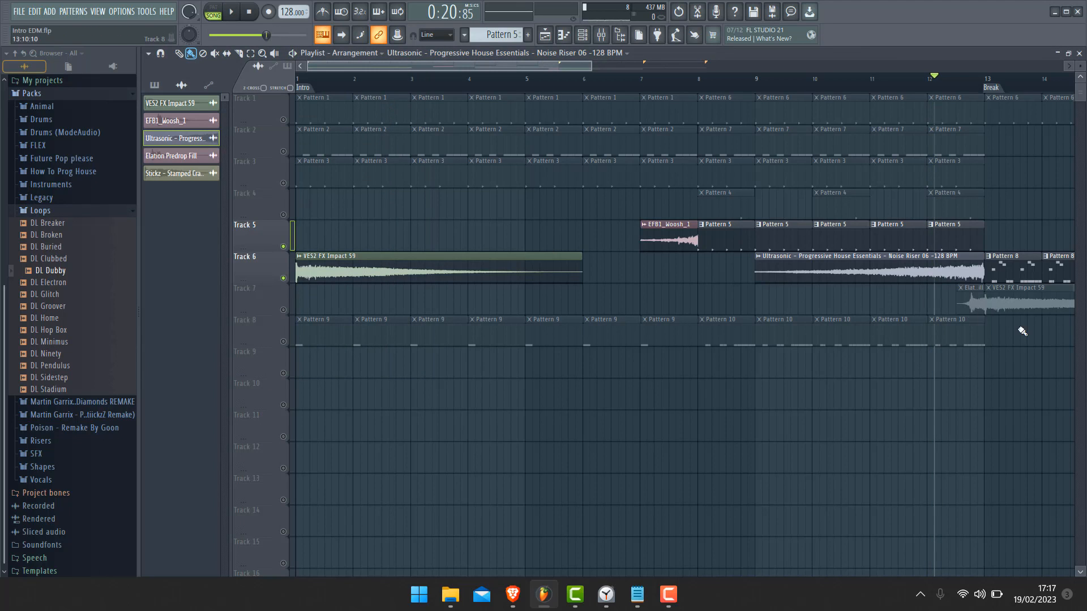
Unmute Track 7 and examine the audio clip settings and waveform of Elation Predrop Fill
left_click(283, 310)
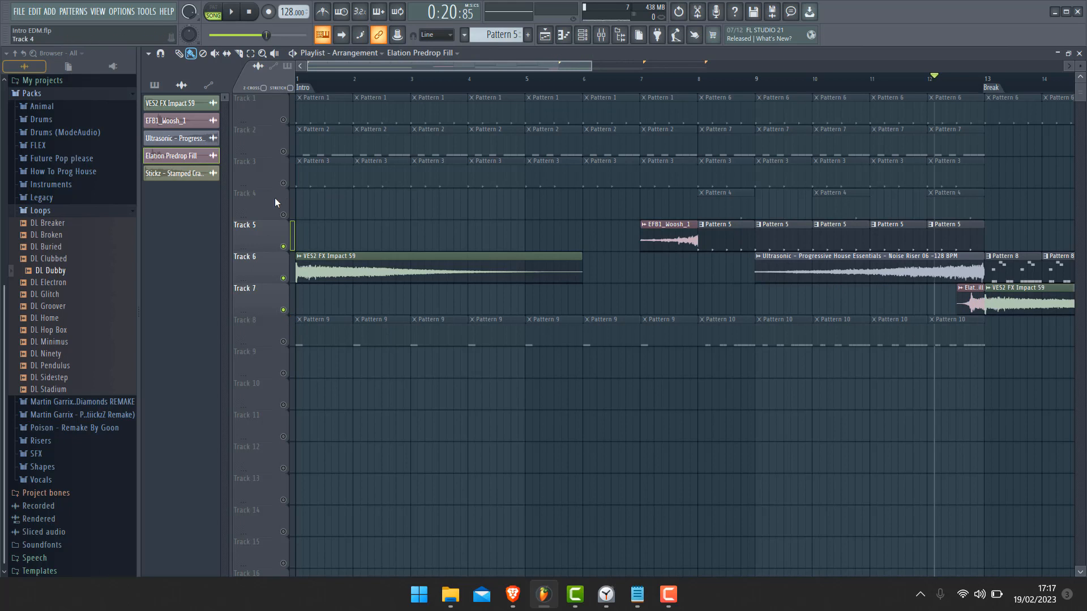
double_click(214, 162)
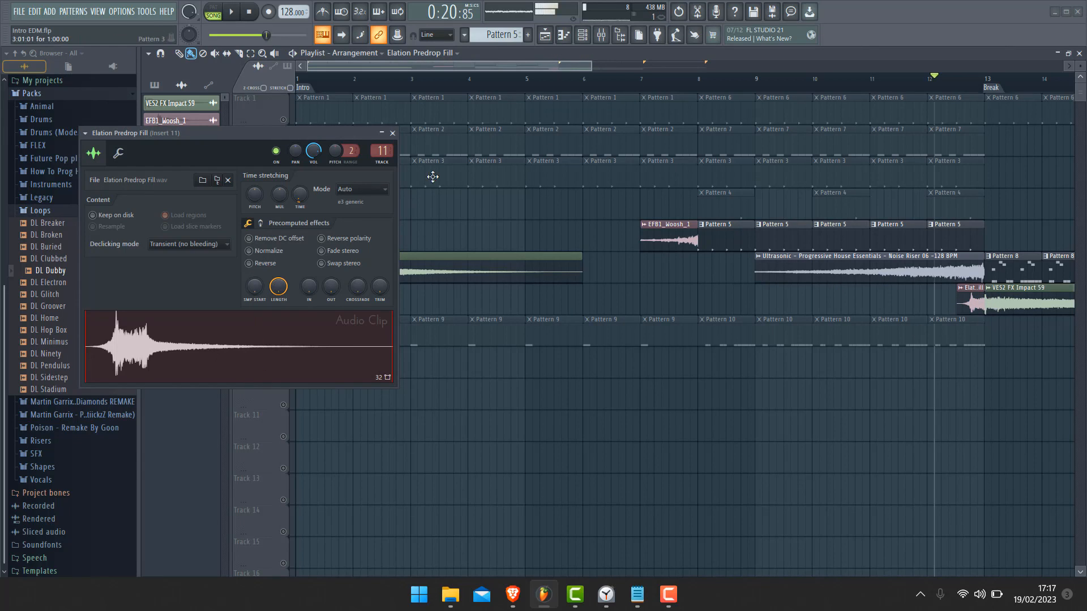
left_click(394, 135)
Play the full intro arrangement from the start with all tracks unmuted, and stop it before the Break
key("space")
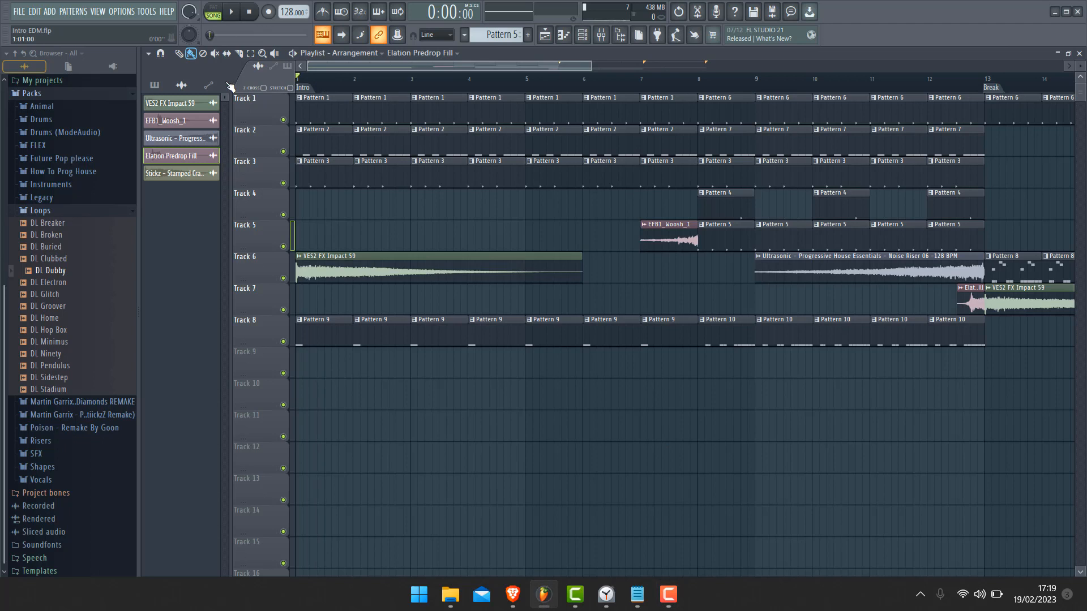
key("space")
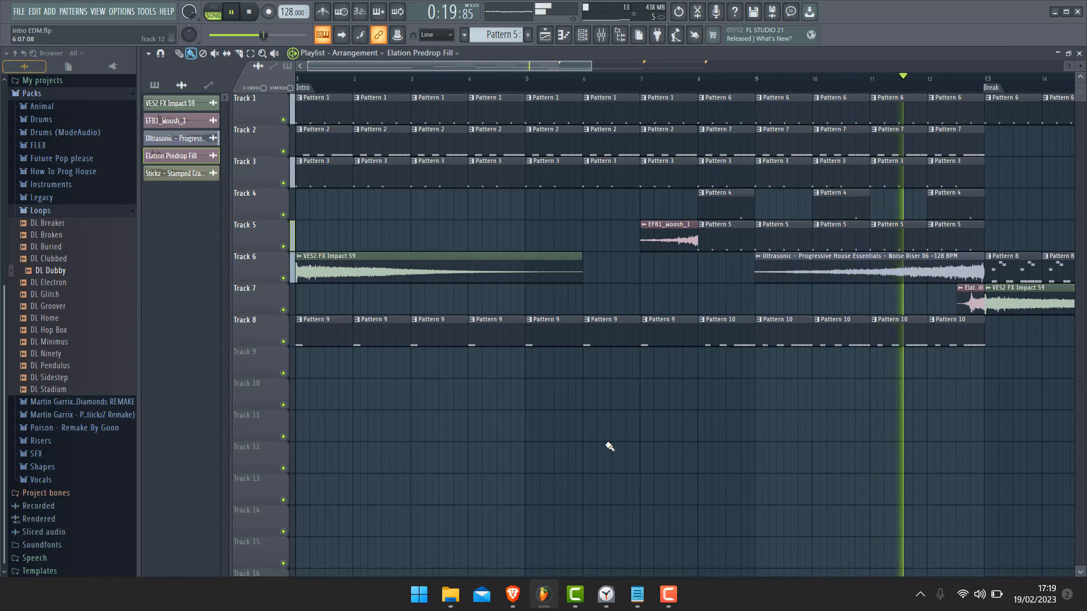
key("space")
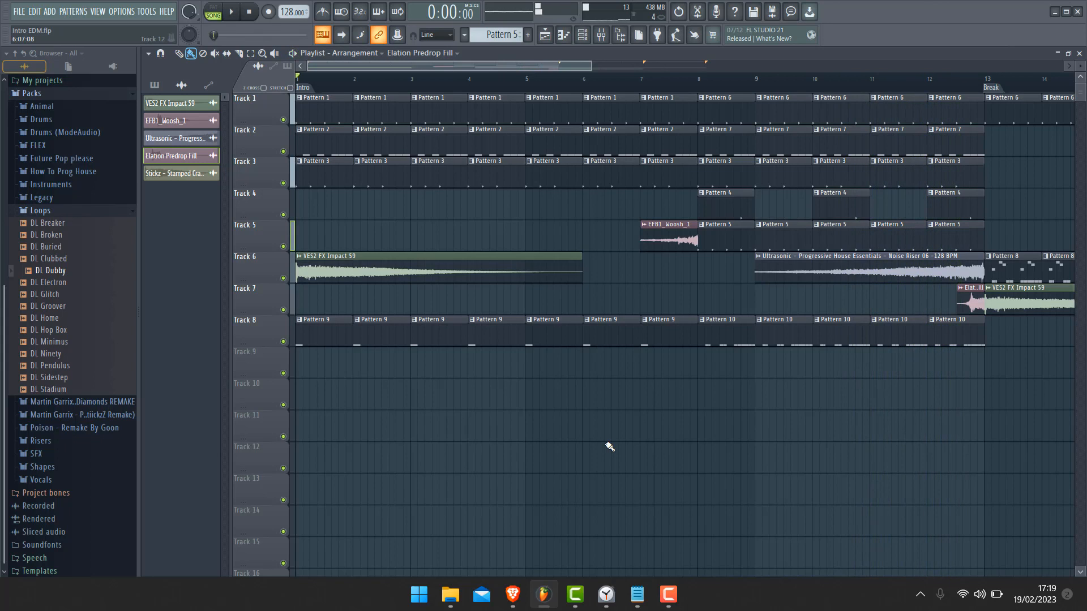
Play the arrangement from the middle of bar 12 and return the song position to the start
left_click_drag(939, 84, 966, 85)
key("space")
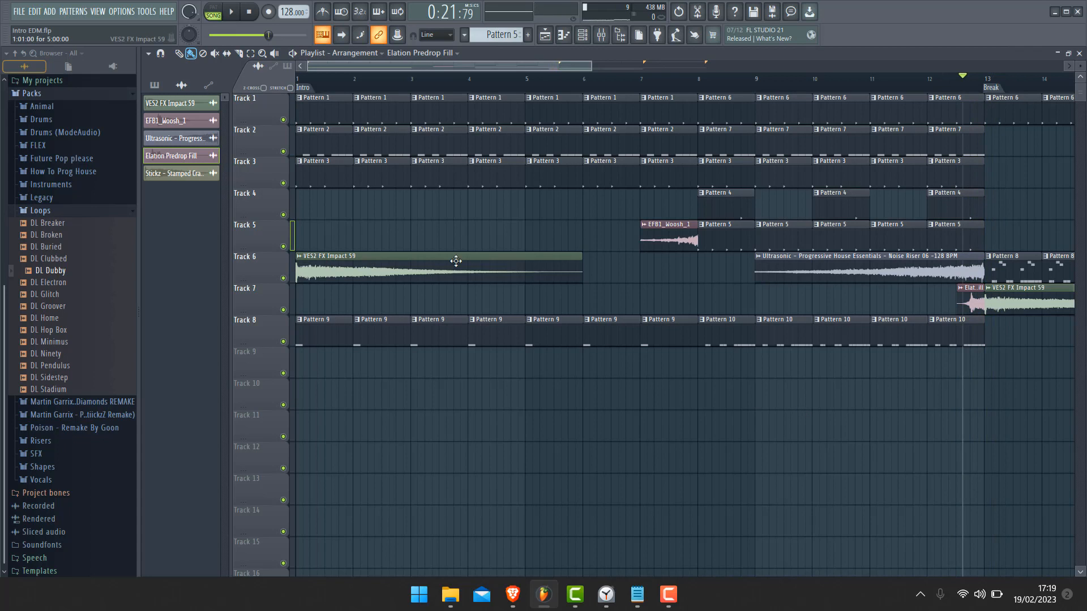
left_click(325, 80)
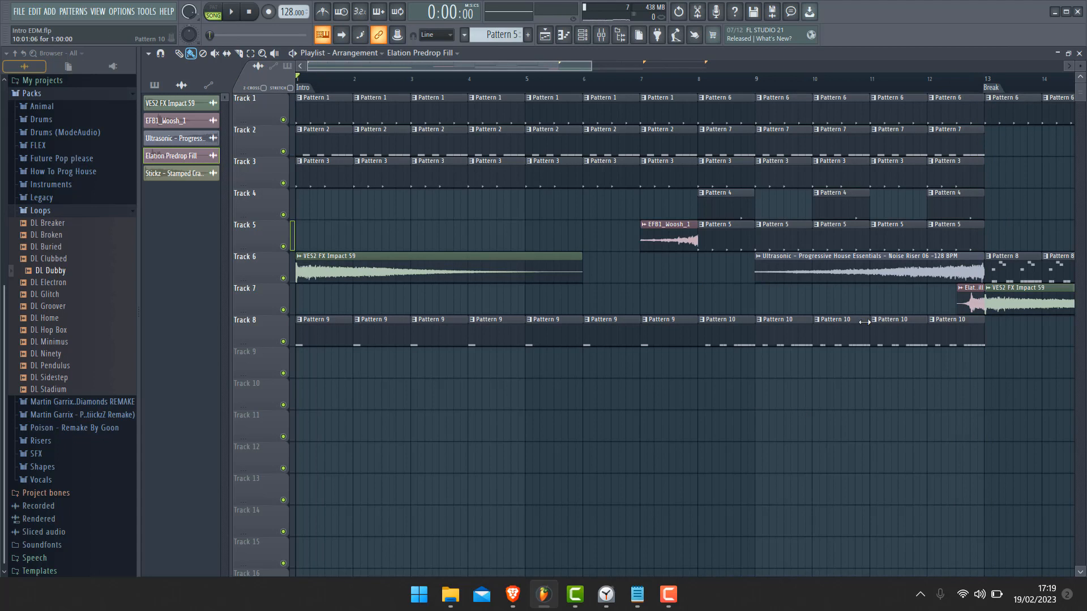